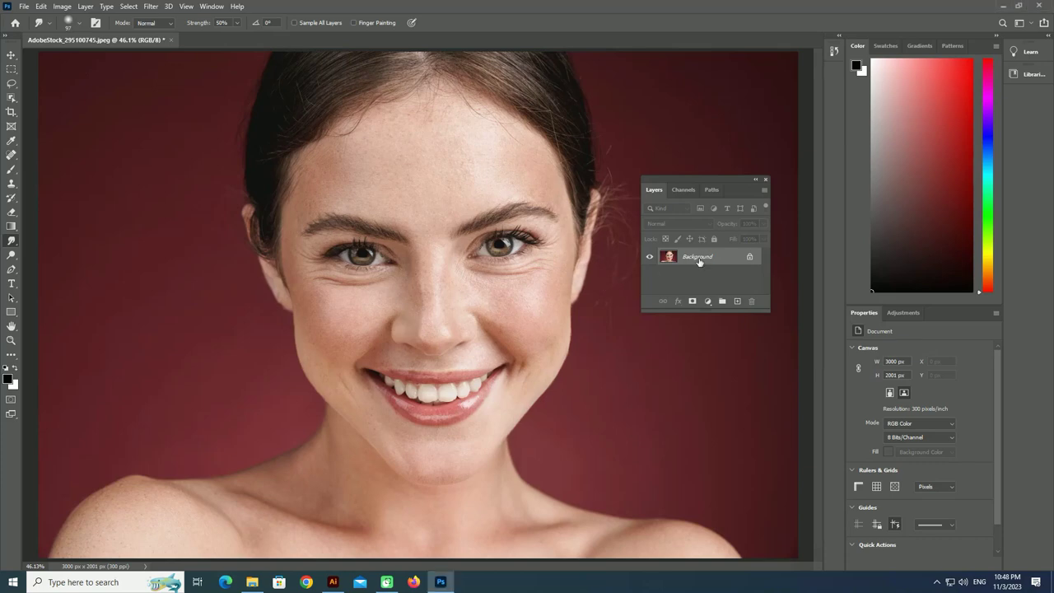
Step: Duplicate the portrait as Layer 1 and apply Posterize at 6 levels to it
{"action": "key", "text": "ctrl+j"}
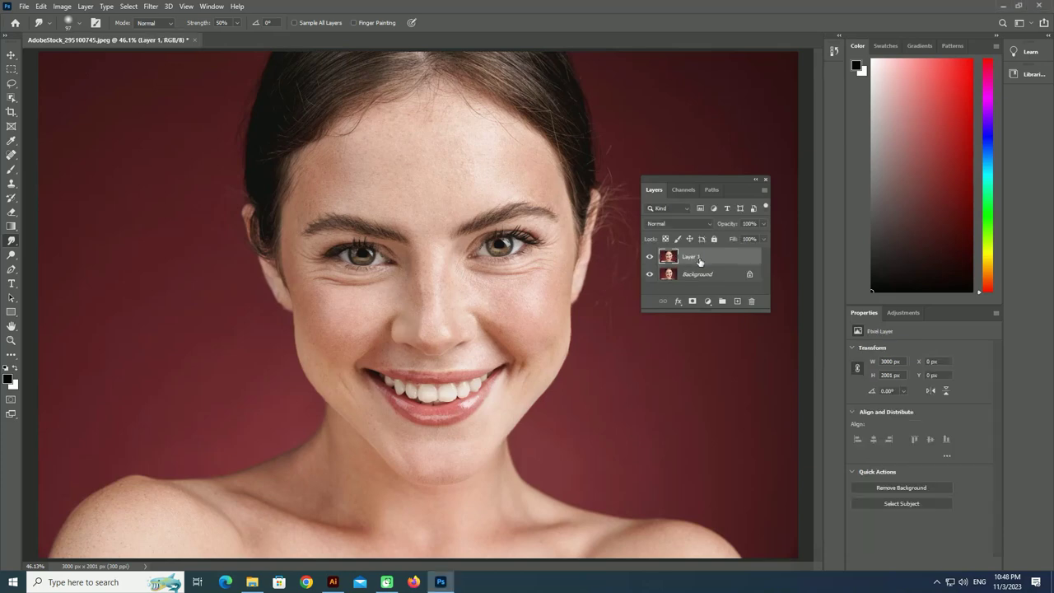
{"action": "left_click", "coordinate": [61, 5]}
{"action": "mouse_move", "coordinate": [79, 35]}
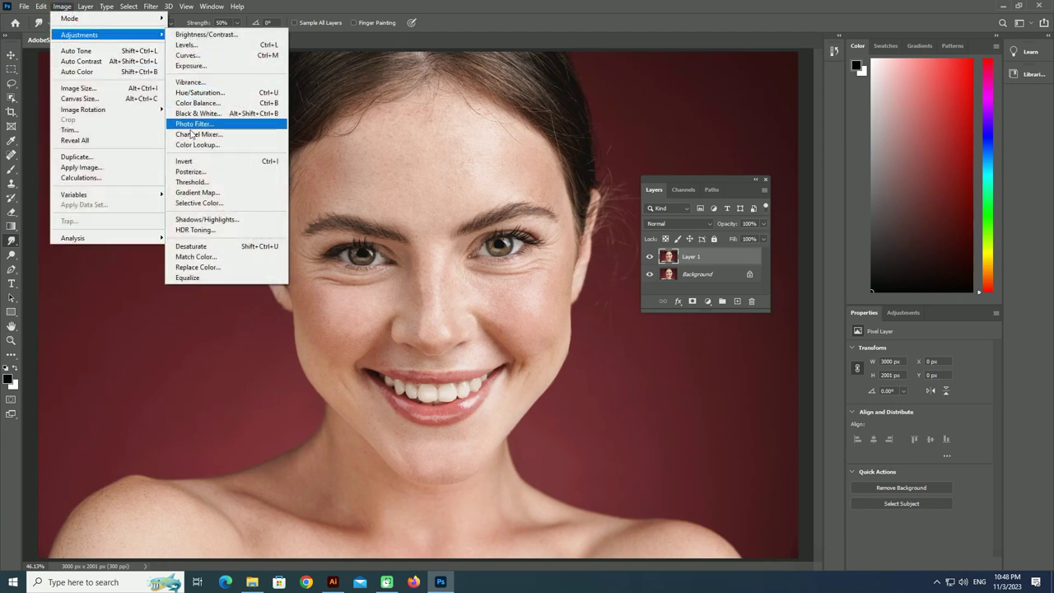
{"action": "left_click", "coordinate": [198, 172]}
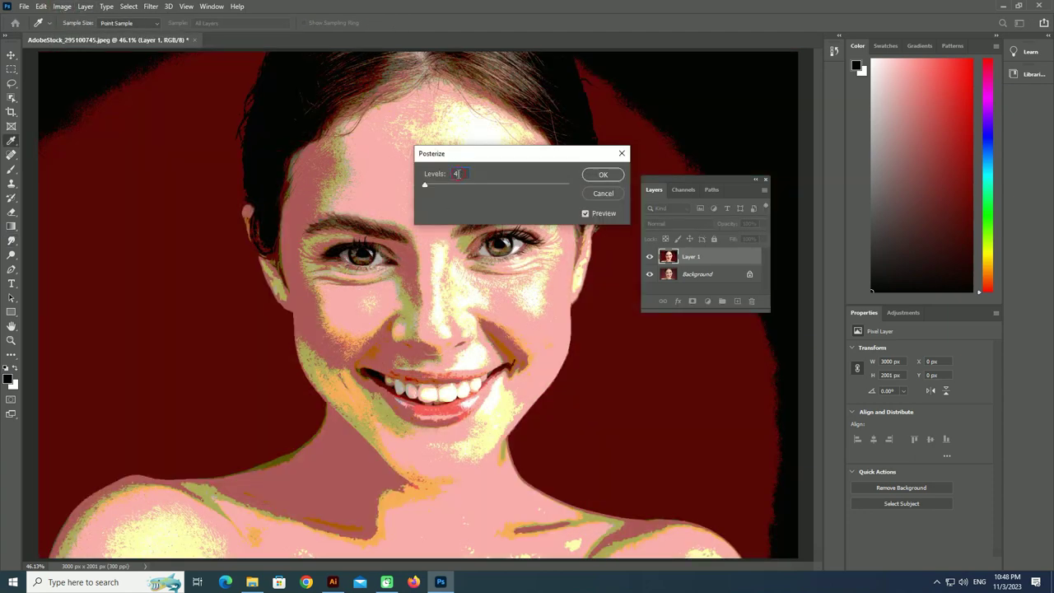
{"action": "key", "text": "Up"}
{"action": "key", "text": "Up"}
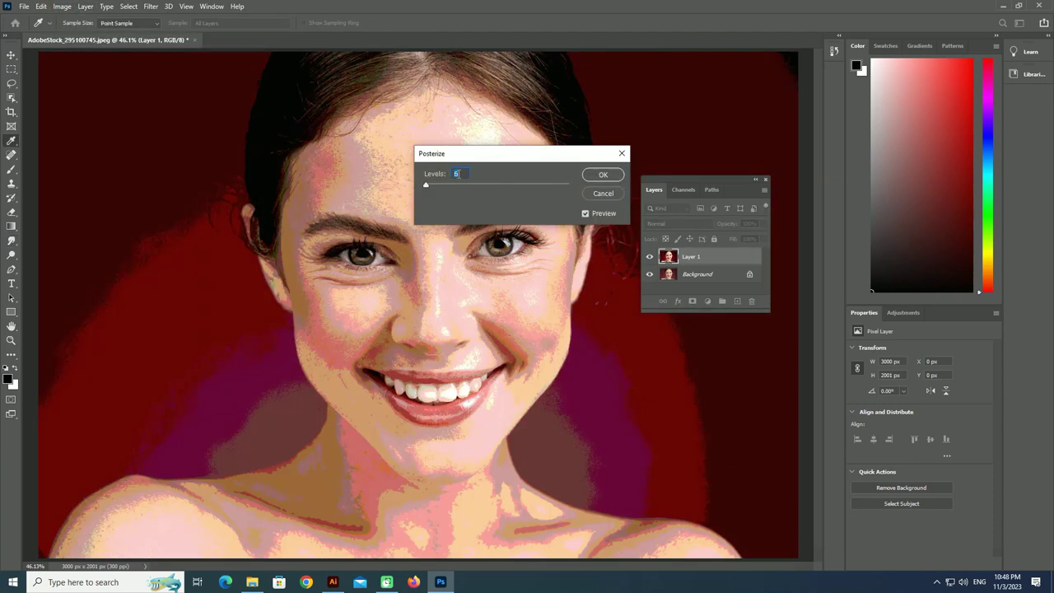
{"action": "left_click", "coordinate": [601, 176]}
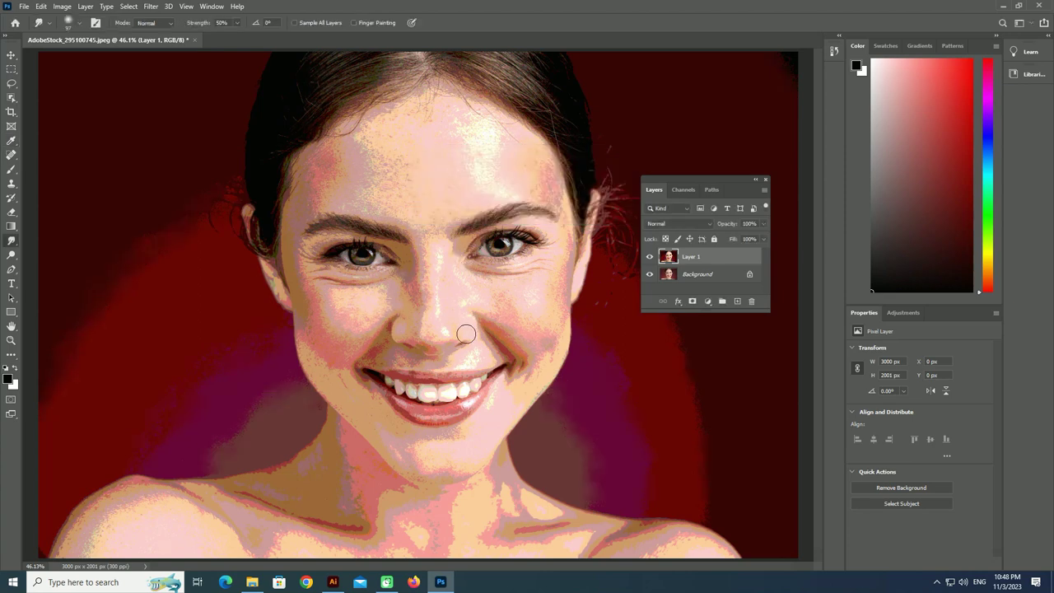
Step: Apply Smart Sharpen at 200% amount and 15 px radius, then duplicate the layer as Layer 1 copy
{"action": "left_click", "coordinate": [150, 6]}
{"action": "mouse_move", "coordinate": [163, 192]}
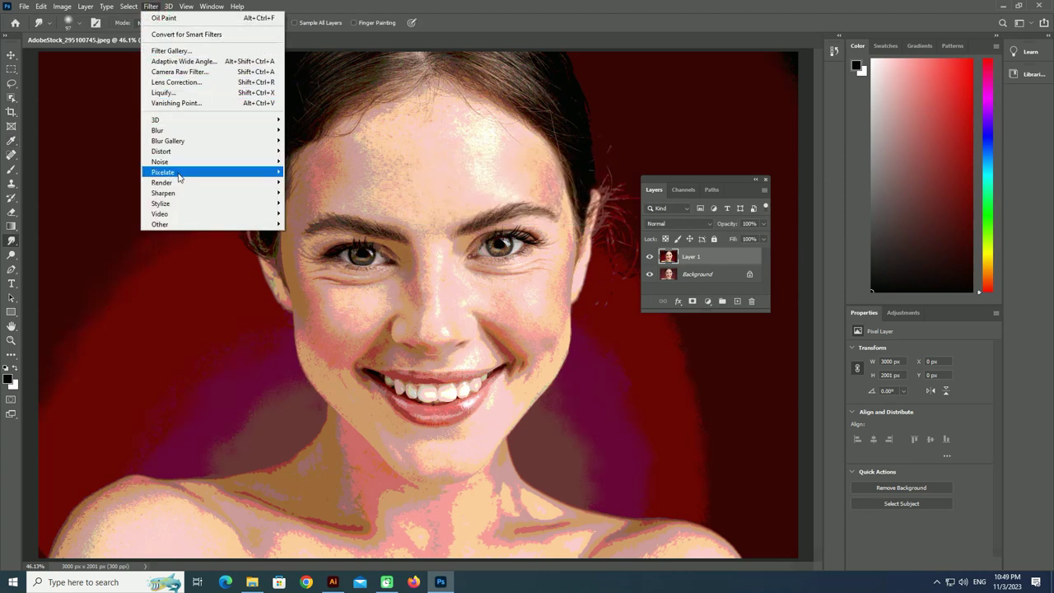
{"action": "left_click", "coordinate": [316, 235]}
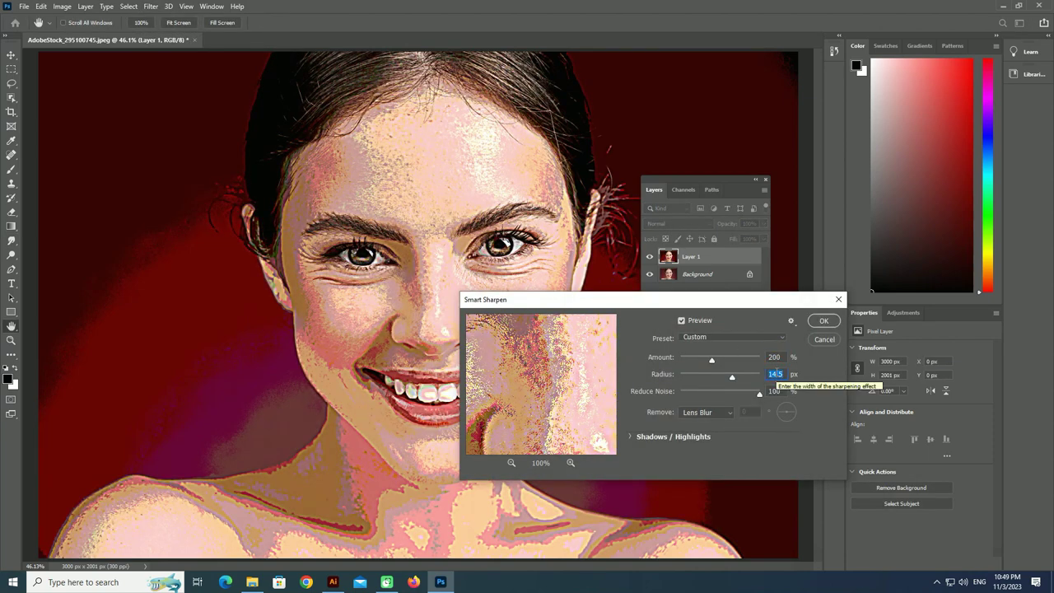
{"action": "type", "text": "15"}
{"action": "left_click", "coordinate": [820, 319]}
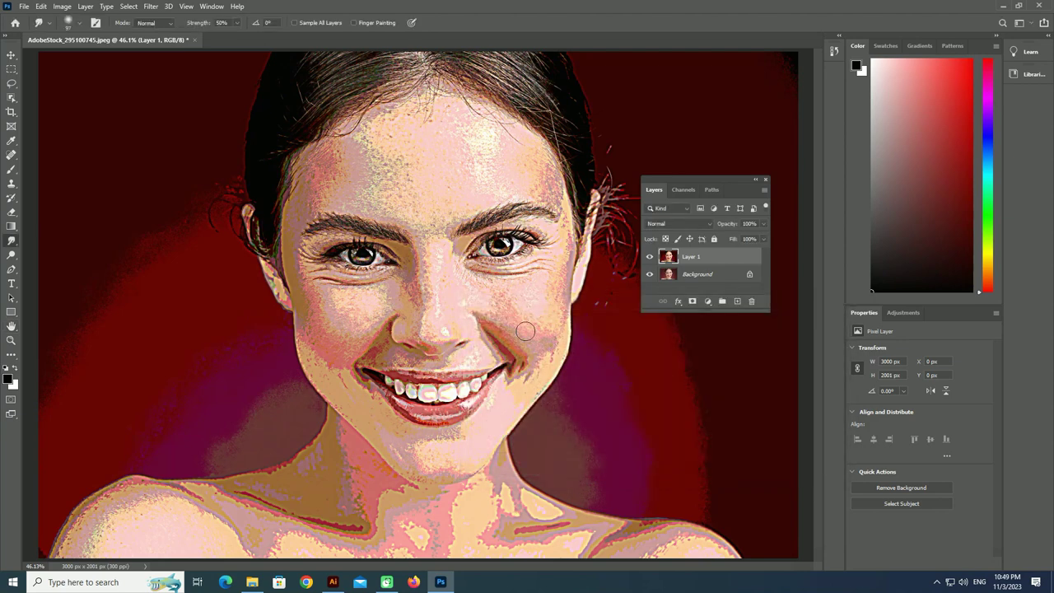
{"action": "key", "text": "ctrl+j"}
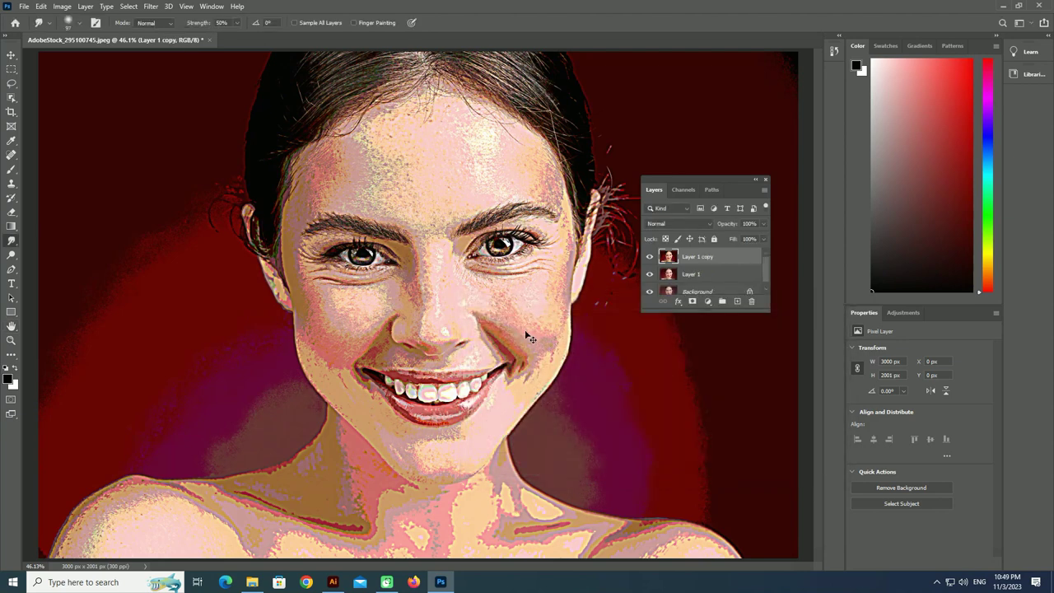
Step: Hide Layer 1 copy and apply Oil Paint to Layer 1 with Stylization 1.5 and Cleanliness 10
{"action": "left_click", "coordinate": [649, 257]}
{"action": "left_click", "coordinate": [723, 277]}
{"action": "left_click", "coordinate": [149, 7]}
{"action": "mouse_move", "coordinate": [210, 203]}
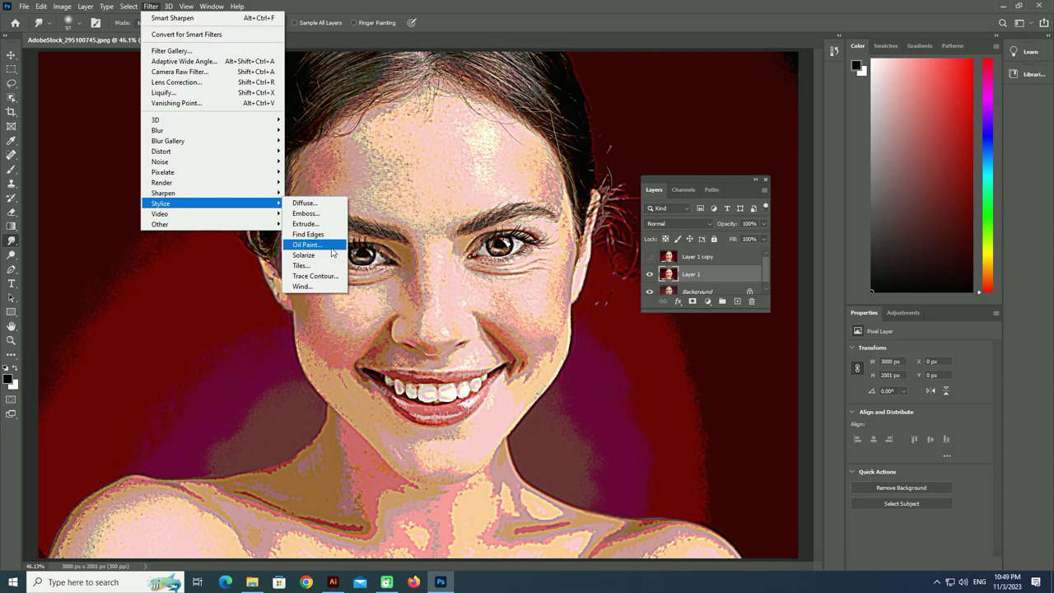
{"action": "left_click", "coordinate": [330, 244]}
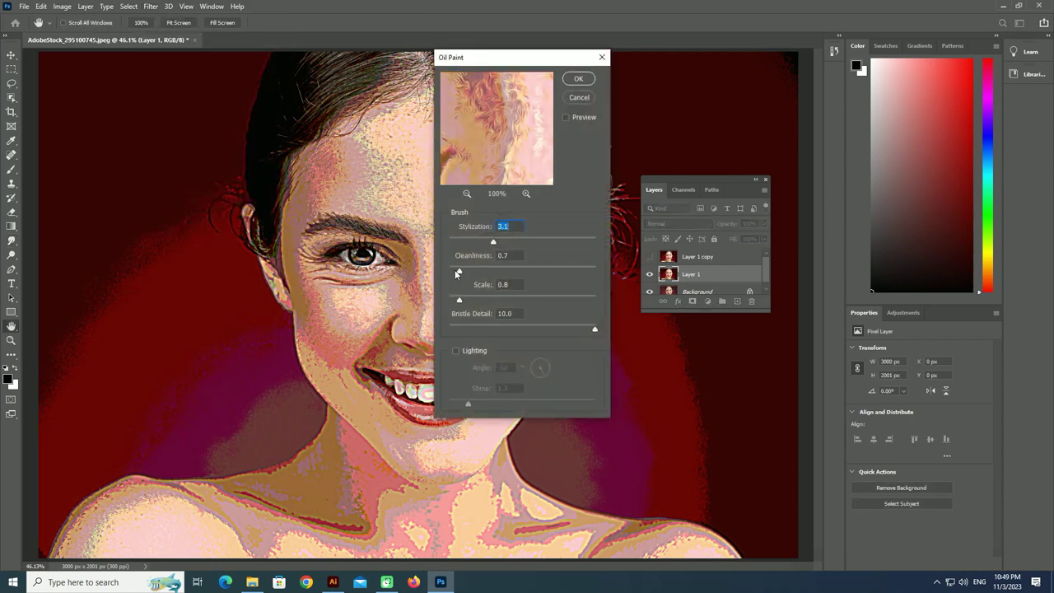
{"action": "left_click_drag", "start_coordinate": [566, 269], "coordinate": [590, 269]}
{"action": "left_click_drag", "start_coordinate": [491, 90], "coordinate": [514, 137]}
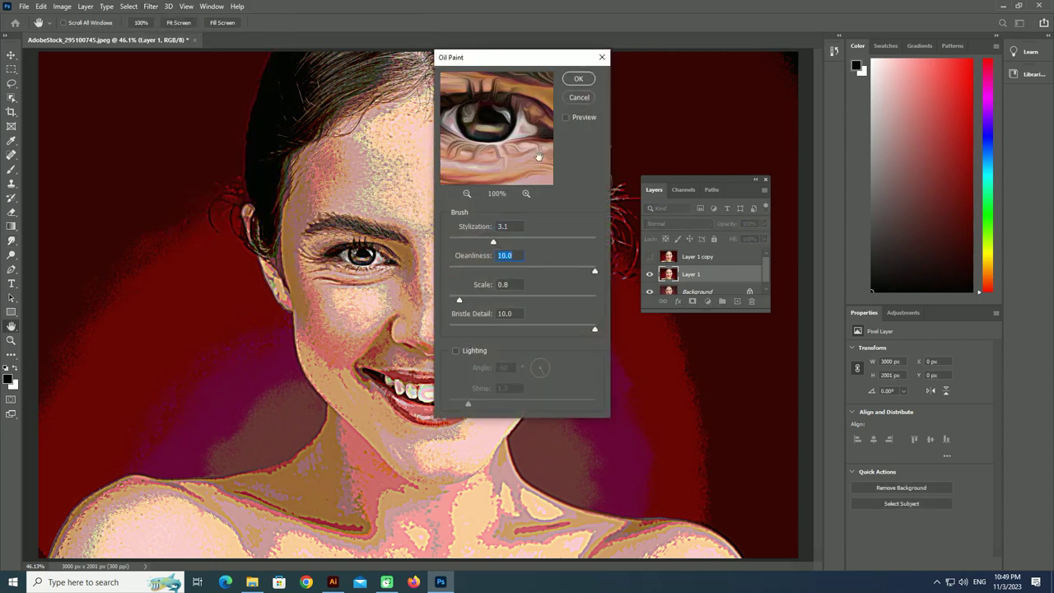
{"action": "left_click_drag", "start_coordinate": [470, 243], "coordinate": [469, 242]}
{"action": "mouse_move", "coordinate": [505, 118]}
{"action": "left_mouse_down"}
{"action": "mouse_move", "coordinate": [531, 154]}
{"action": "mouse_move", "coordinate": [486, 112]}
{"action": "left_mouse_up"}
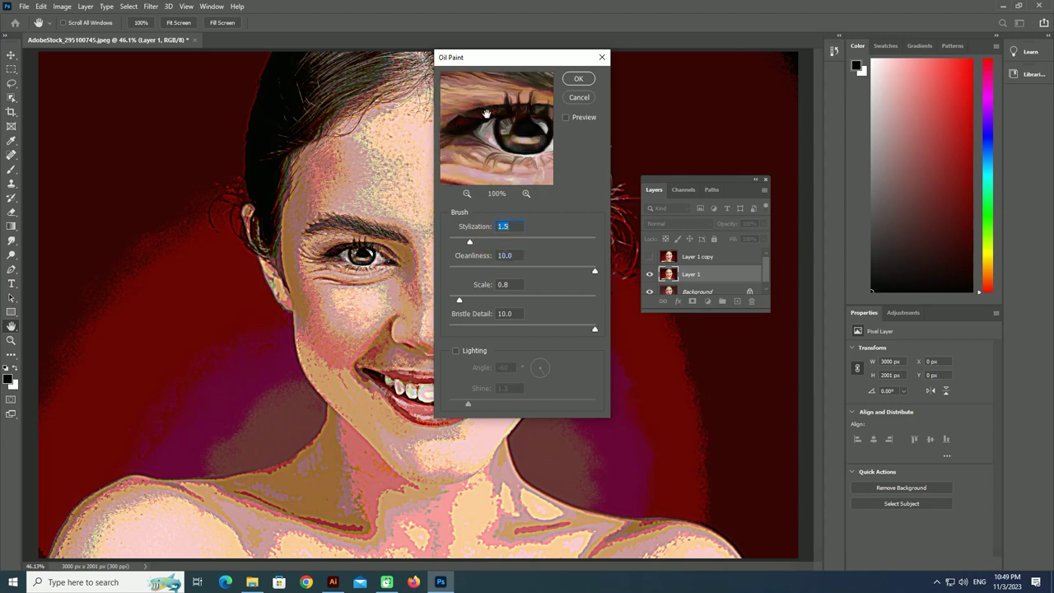
{"action": "left_click", "coordinate": [579, 79]}
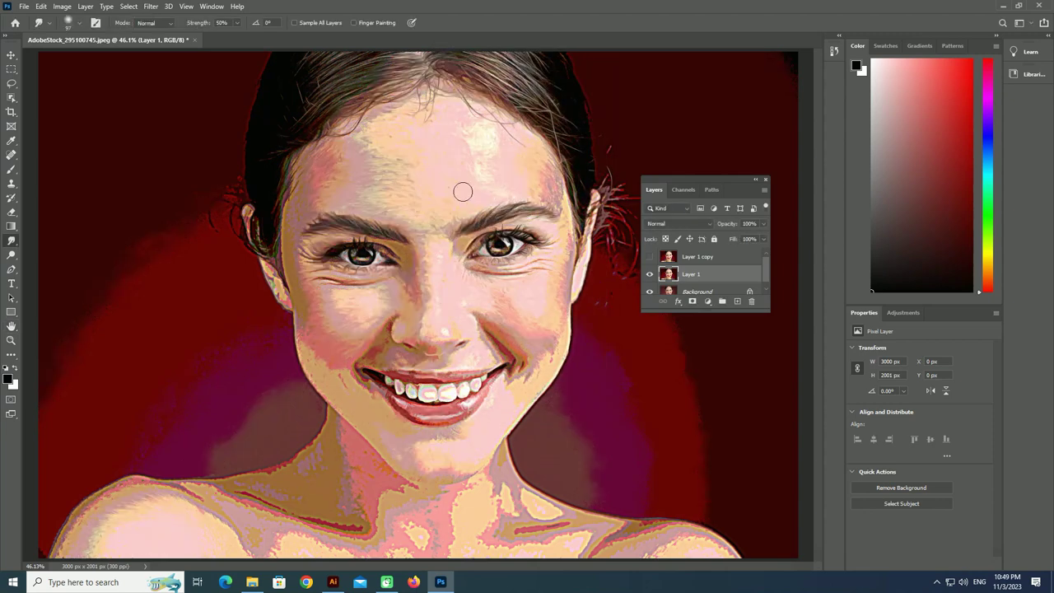
Step: Zoom in on the left eye and reopen the Oil Paint filter for Layer 1
{"action": "scroll", "coordinate": [378, 274], "scroll_direction": "up", "scroll_amount": 3}
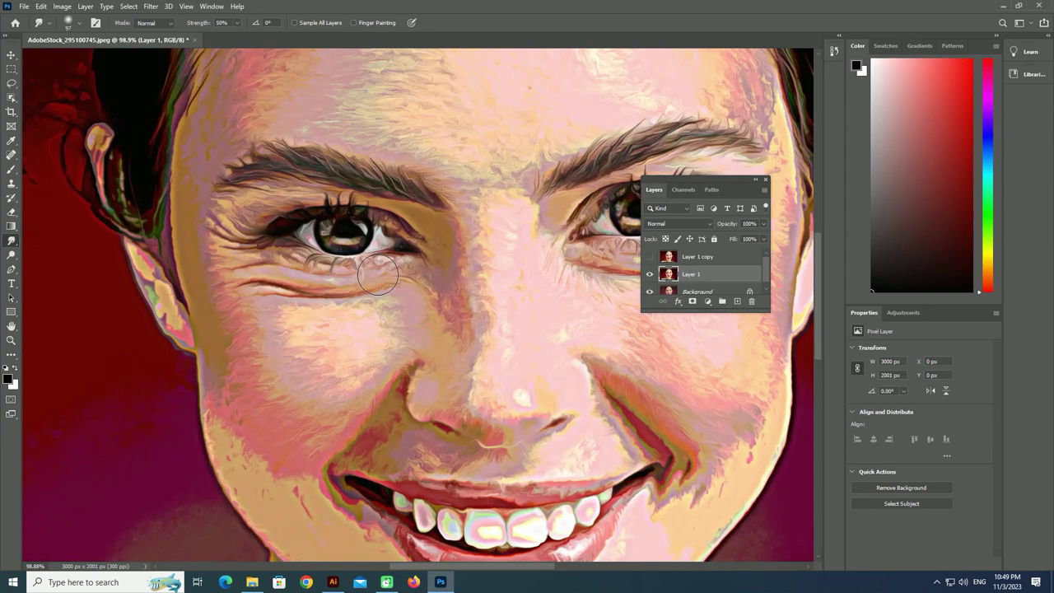
{"action": "scroll", "coordinate": [375, 267], "scroll_direction": "up", "scroll_amount": 3}
{"action": "scroll", "coordinate": [369, 257], "scroll_direction": "up", "scroll_amount": 3}
{"action": "left_click_drag", "start_coordinate": [367, 252], "coordinate": [515, 391]}
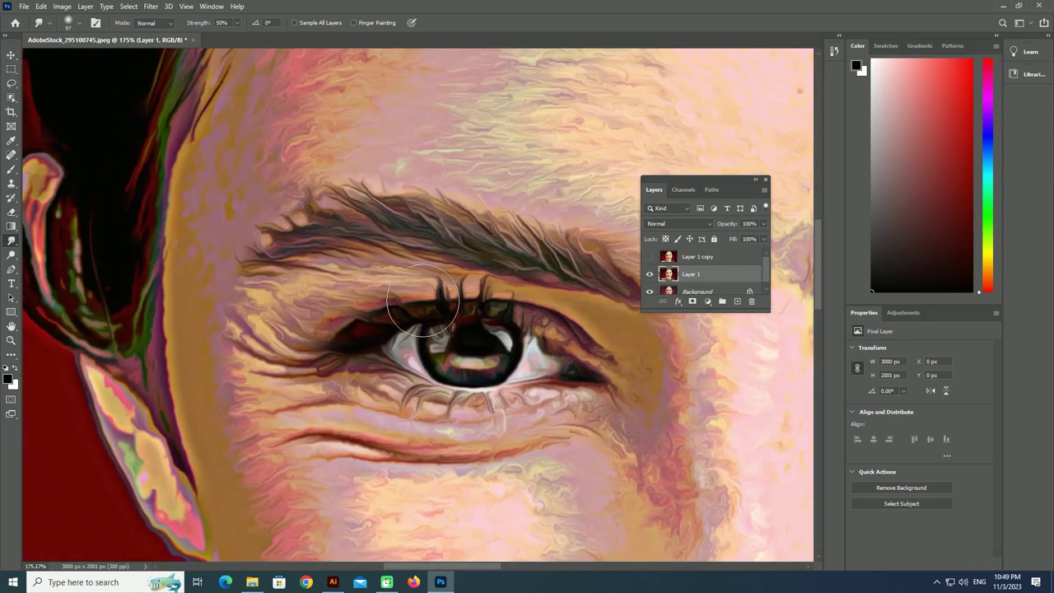
{"action": "left_click", "coordinate": [151, 7]}
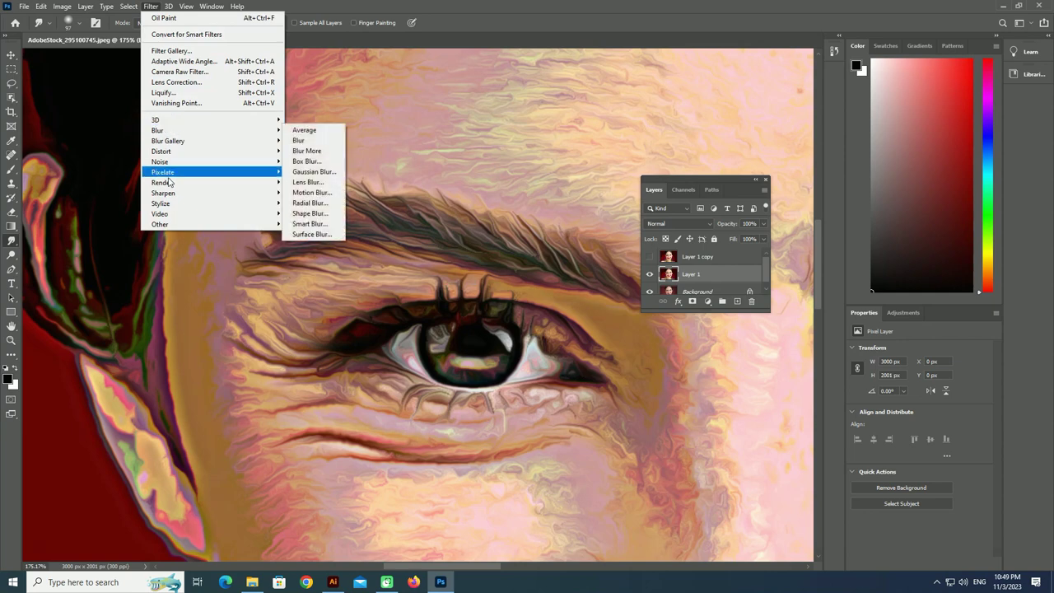
{"action": "mouse_move", "coordinate": [161, 203]}
{"action": "left_click", "coordinate": [328, 244]}
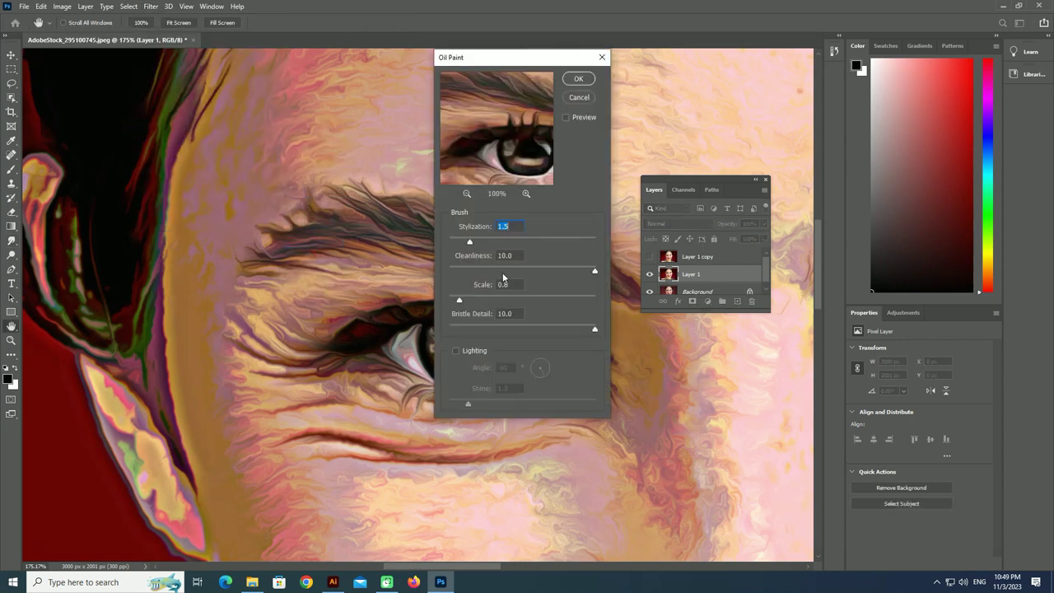
Step: Apply the second Oil Paint pass with Stylization 10 and Cleanliness 0.6
{"action": "left_click_drag", "start_coordinate": [482, 114], "coordinate": [532, 167]}
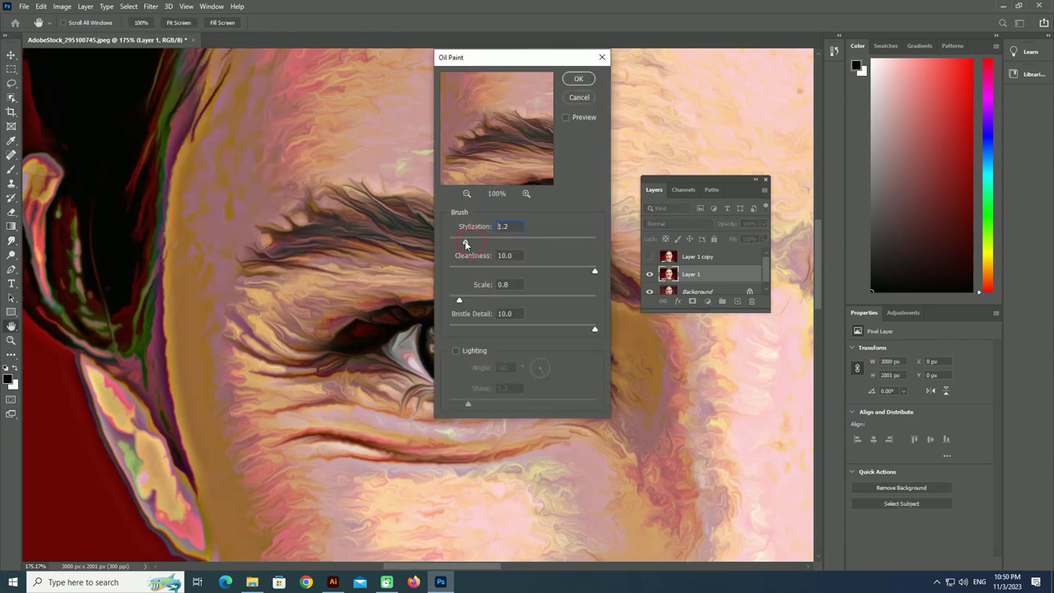
{"action": "left_click_drag", "start_coordinate": [461, 240], "coordinate": [448, 242]}
{"action": "mouse_move", "coordinate": [591, 246]}
{"action": "left_mouse_down"}
{"action": "mouse_move", "coordinate": [609, 247]}
{"action": "mouse_move", "coordinate": [549, 272]}
{"action": "left_mouse_up"}
{"action": "left_click", "coordinate": [515, 272]}
{"action": "mouse_move", "coordinate": [517, 171]}
{"action": "left_mouse_down"}
{"action": "mouse_move", "coordinate": [503, 125]}
{"action": "mouse_move", "coordinate": [466, 142]}
{"action": "left_mouse_up"}
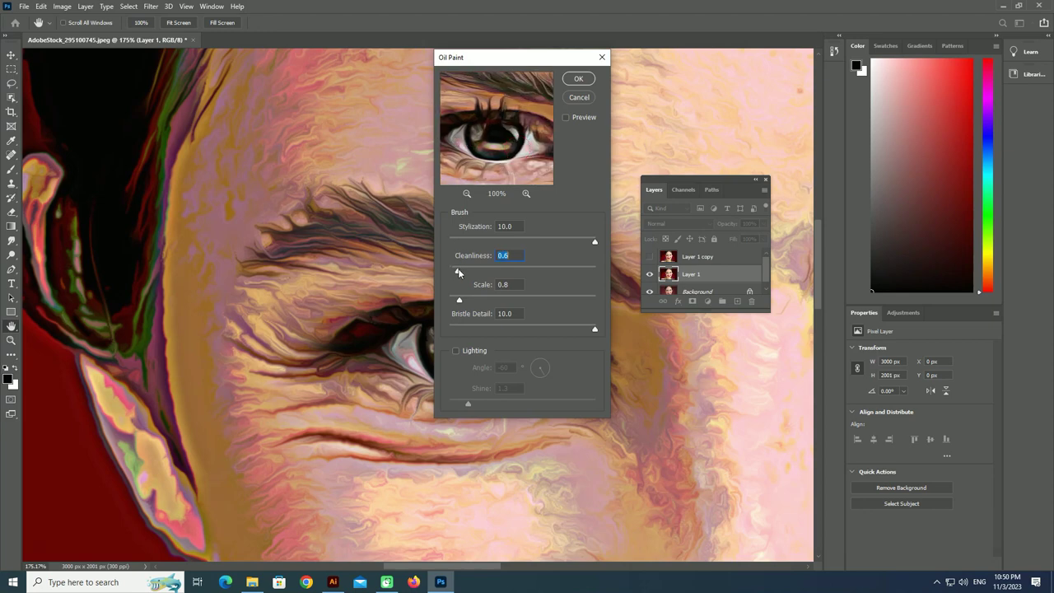
{"action": "left_click", "coordinate": [579, 79]}
{"action": "key", "text": "r"}
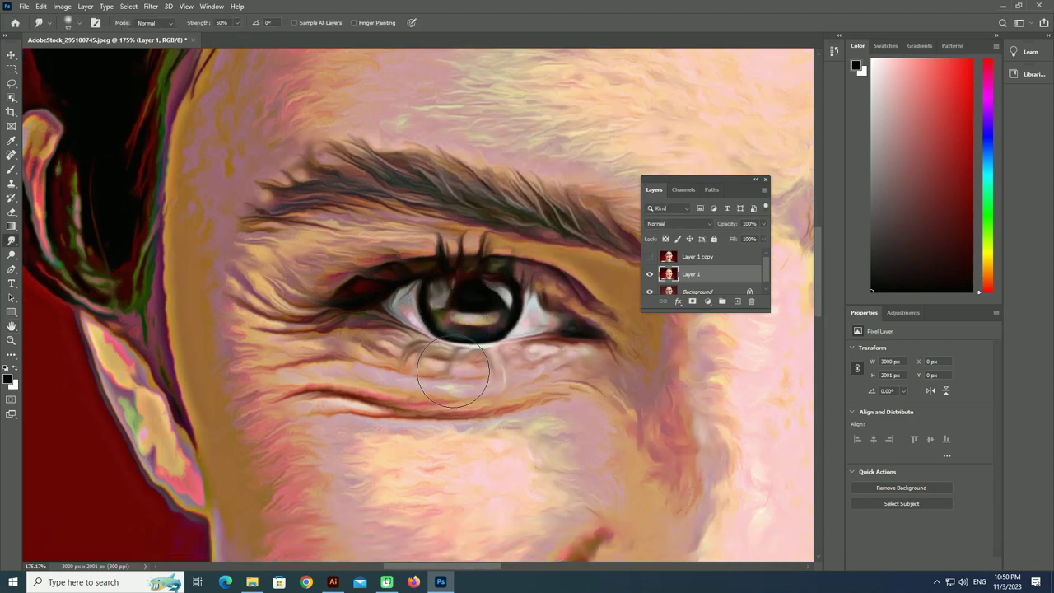
{"action": "scroll", "coordinate": [457, 367], "scroll_direction": "down", "scroll_amount": 3}
Step: Show Layer 1 copy, apply Oil Paint with Stylization and Cleanliness 10, and add a layer mask
{"action": "left_click", "coordinate": [649, 256]}
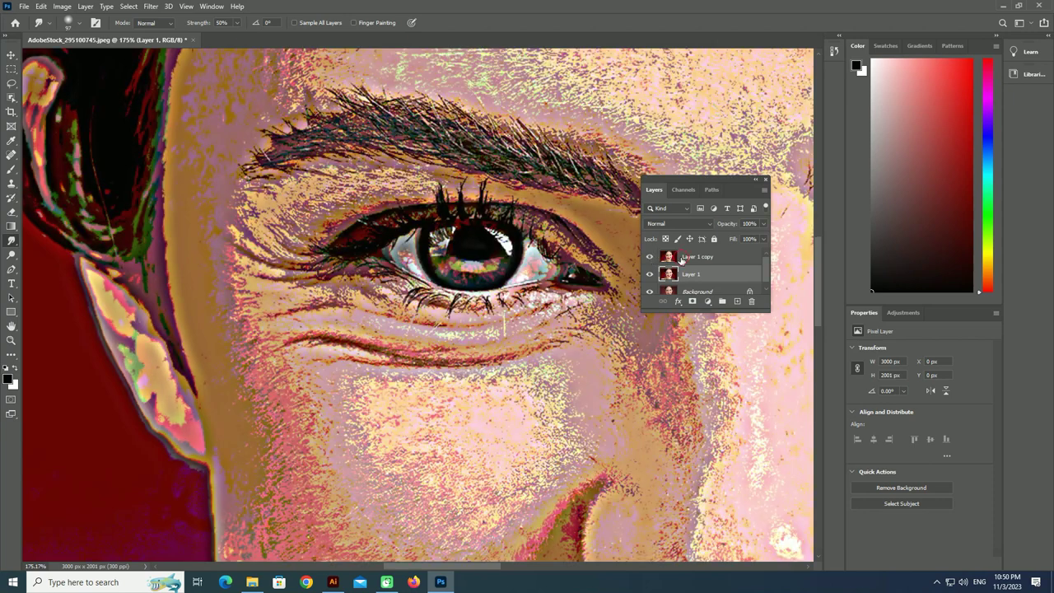
{"action": "left_click", "coordinate": [696, 256]}
{"action": "left_click", "coordinate": [151, 6]}
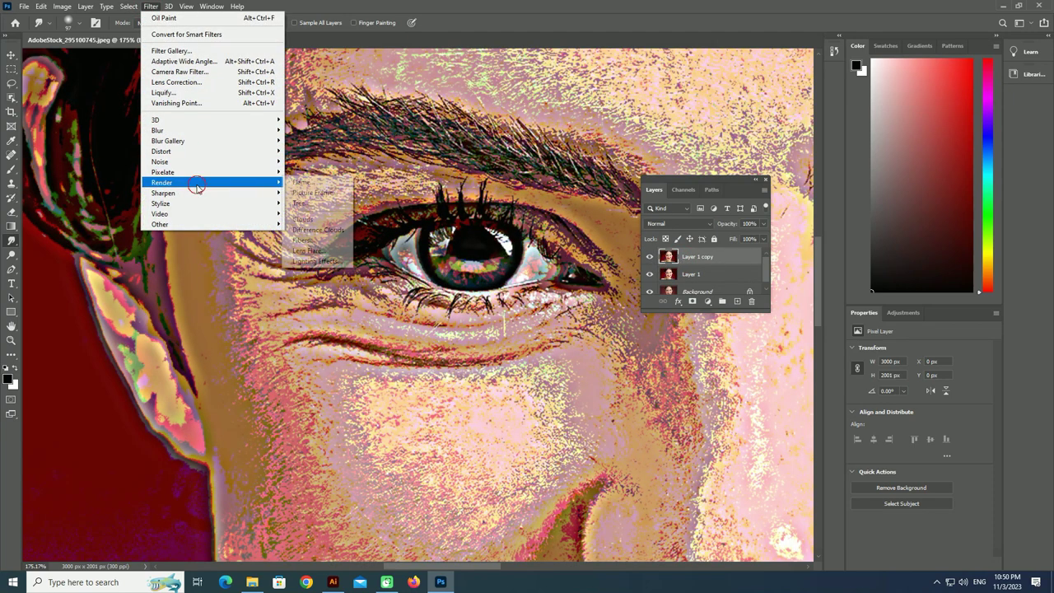
{"action": "mouse_move", "coordinate": [211, 203]}
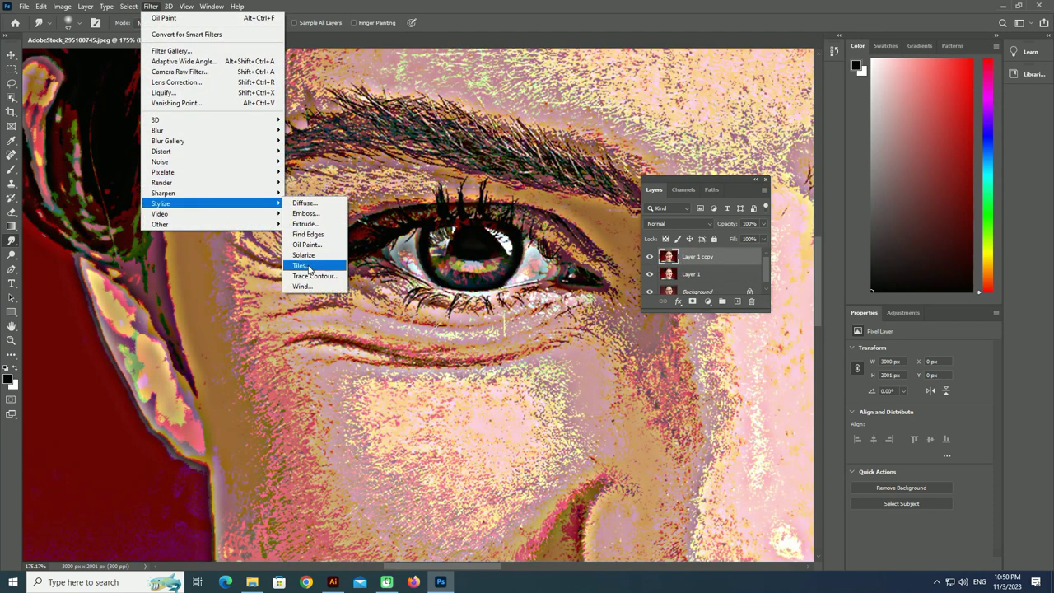
{"action": "left_click", "coordinate": [326, 245]}
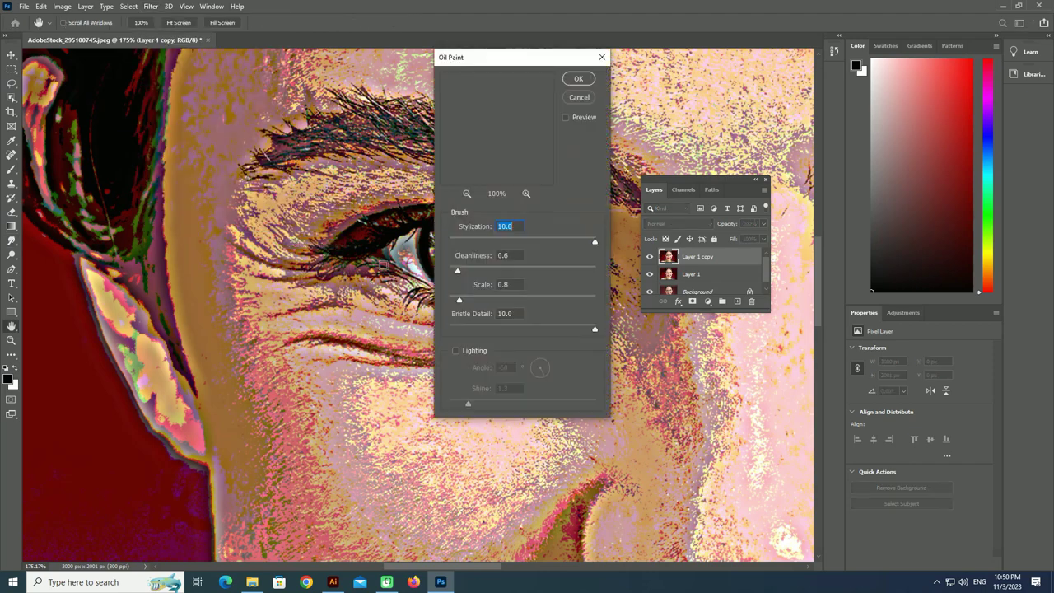
{"action": "left_click_drag", "start_coordinate": [506, 170], "coordinate": [509, 198]}
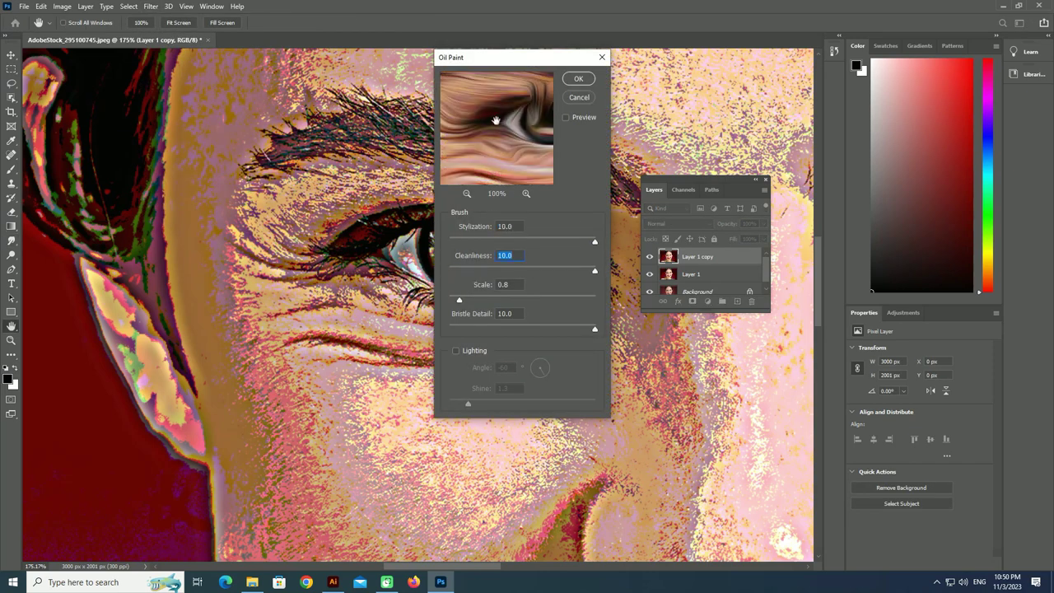
{"action": "left_click_drag", "start_coordinate": [486, 115], "coordinate": [457, 161]}
{"action": "left_click", "coordinate": [576, 80]}
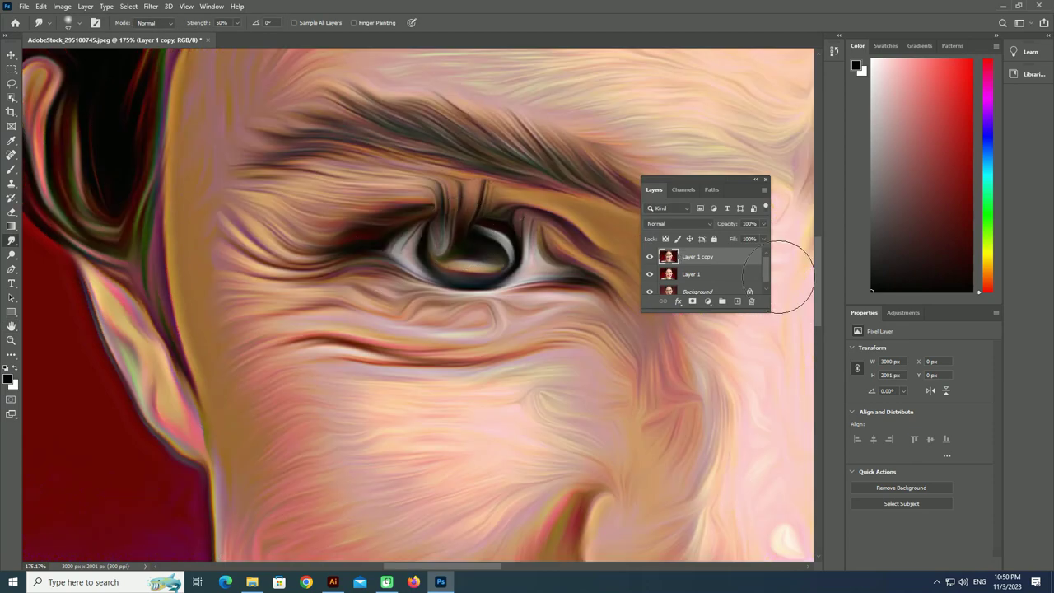
{"action": "left_click", "coordinate": [691, 301]}
Step: Set the foreground colour and brush black onto Layer 1 copy's mask over the eye
{"action": "left_click", "coordinate": [8, 378]}
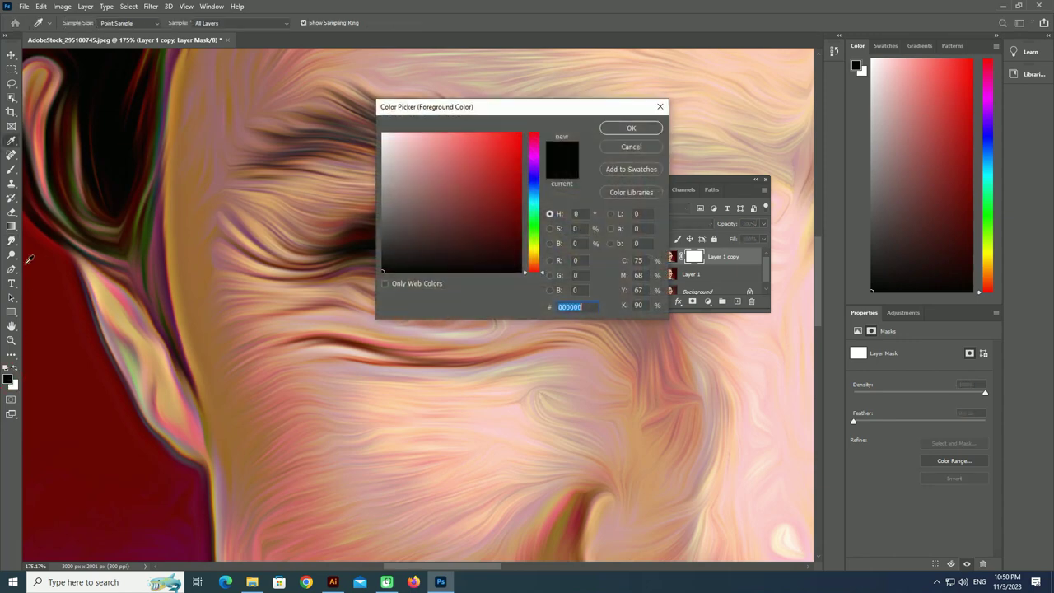
{"action": "key", "text": "Return"}
{"action": "key", "text": "b"}
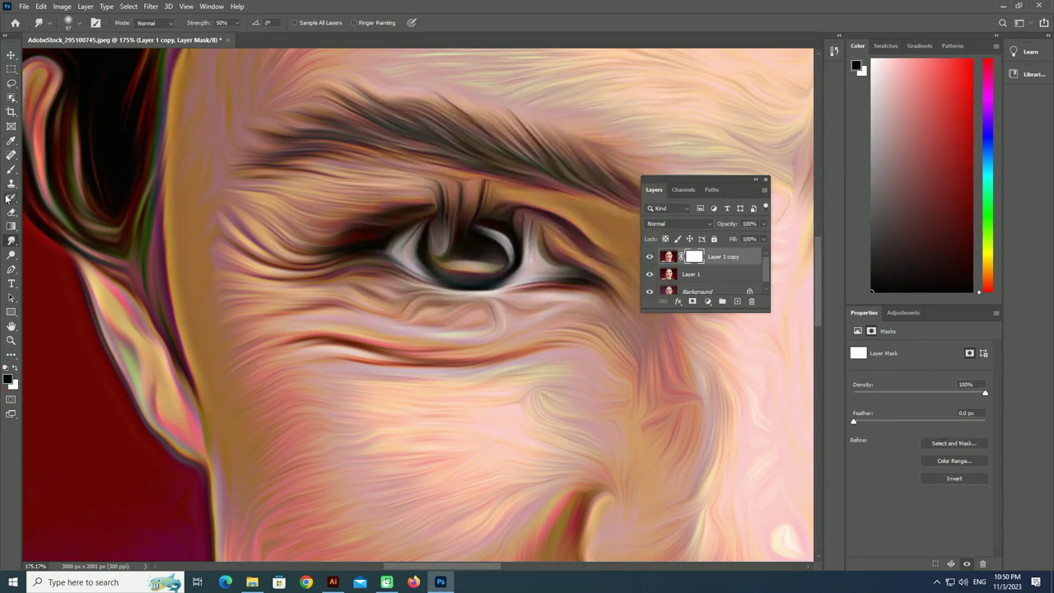
{"action": "mouse_move", "coordinate": [487, 238]}
{"action": "left_mouse_down"}
{"action": "mouse_move", "coordinate": [376, 198]}
{"action": "mouse_move", "coordinate": [383, 236]}
{"action": "mouse_move", "coordinate": [412, 276]}
{"action": "mouse_move", "coordinate": [503, 301]}
{"action": "mouse_move", "coordinate": [564, 284]}
{"action": "mouse_move", "coordinate": [575, 263]}
{"action": "mouse_move", "coordinate": [519, 224]}
{"action": "mouse_move", "coordinate": [535, 234]}
{"action": "mouse_move", "coordinate": [365, 264]}
{"action": "mouse_move", "coordinate": [435, 268]}
{"action": "left_mouse_up"}
Step: Paint the mask over both mouth corners and the right eye, then target the layer pixels again
{"action": "scroll", "coordinate": [453, 239], "scroll_direction": "down", "scroll_amount": 2}
{"action": "scroll", "coordinate": [459, 223], "scroll_direction": "down", "scroll_amount": 3}
{"action": "scroll", "coordinate": [459, 222], "scroll_direction": "down", "scroll_amount": 3}
{"action": "scroll", "coordinate": [447, 200], "scroll_direction": "down", "scroll_amount": 2}
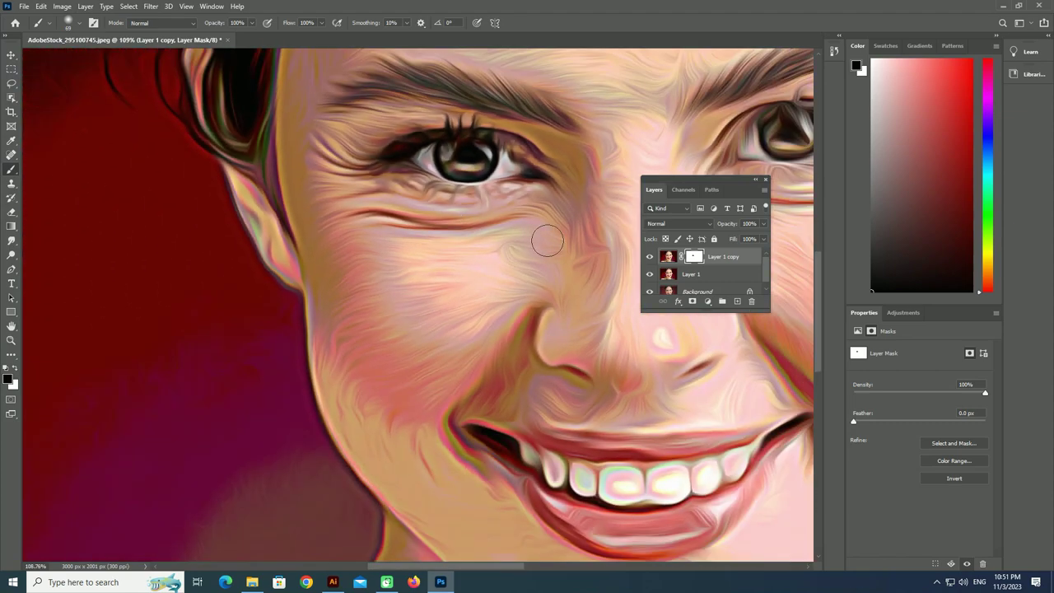
{"action": "scroll", "coordinate": [546, 240], "scroll_direction": "right", "scroll_amount": 3}
{"action": "scroll", "coordinate": [458, 278], "scroll_direction": "right", "scroll_amount": 3}
{"action": "mouse_move", "coordinate": [346, 476]}
{"action": "left_mouse_down"}
{"action": "mouse_move", "coordinate": [272, 461]}
{"action": "mouse_move", "coordinate": [494, 457]}
{"action": "mouse_move", "coordinate": [440, 470]}
{"action": "left_mouse_up"}
{"action": "mouse_move", "coordinate": [577, 115]}
{"action": "left_mouse_down"}
{"action": "mouse_move", "coordinate": [463, 160]}
{"action": "mouse_move", "coordinate": [568, 124]}
{"action": "mouse_move", "coordinate": [519, 132]}
{"action": "mouse_move", "coordinate": [541, 134]}
{"action": "left_mouse_up"}
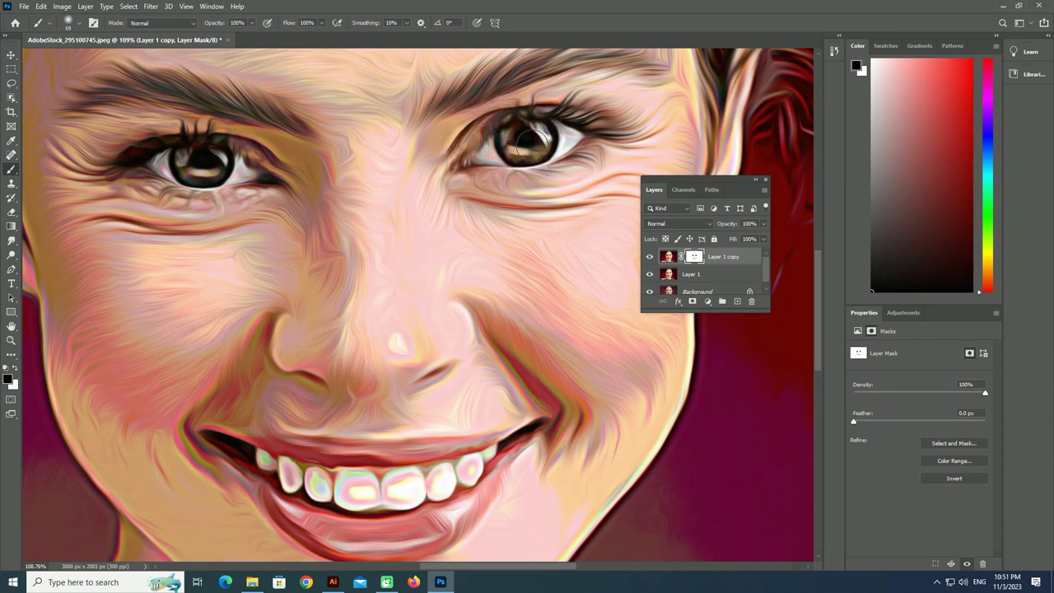
{"action": "scroll", "coordinate": [475, 231], "scroll_direction": "up", "scroll_amount": 3}
{"action": "scroll", "coordinate": [476, 231], "scroll_direction": "up", "scroll_amount": 6}
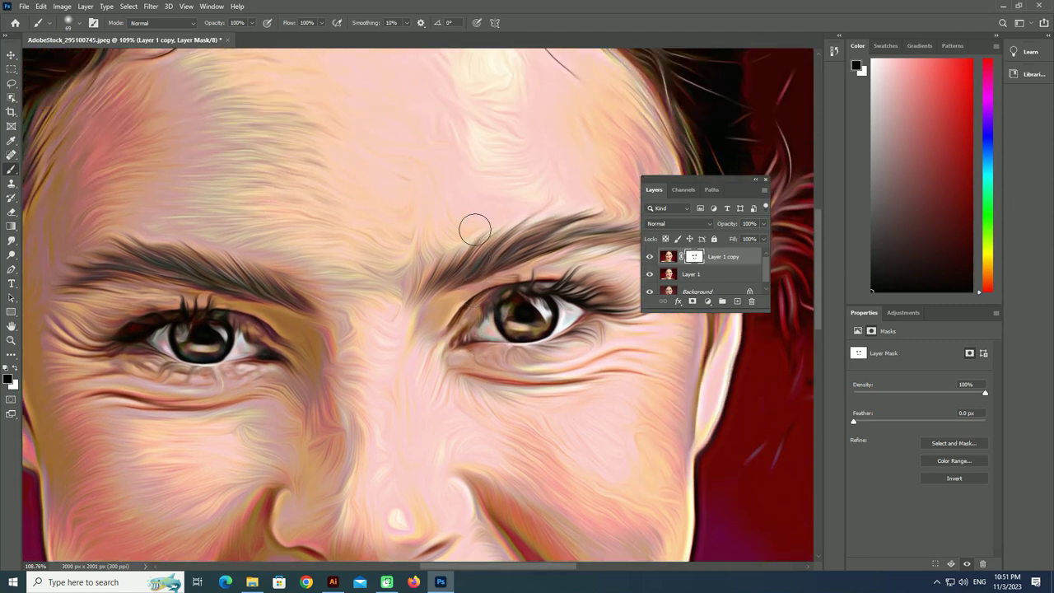
{"action": "left_click", "coordinate": [669, 257]}
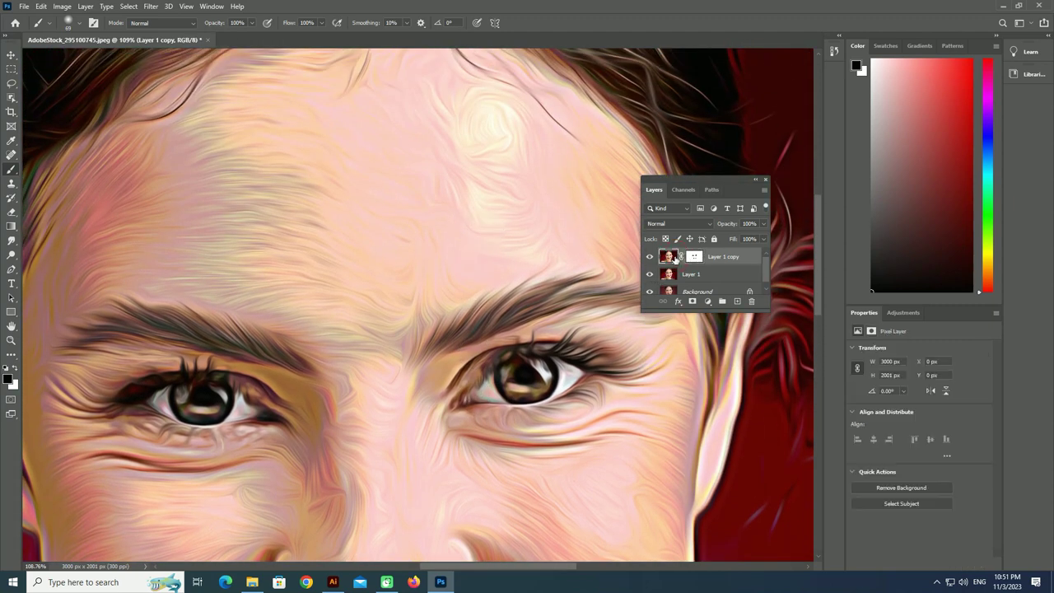
Step: Delete Layer 1 copy and compare the painted Layer 1 against the original photo
{"action": "key", "text": "Delete"}
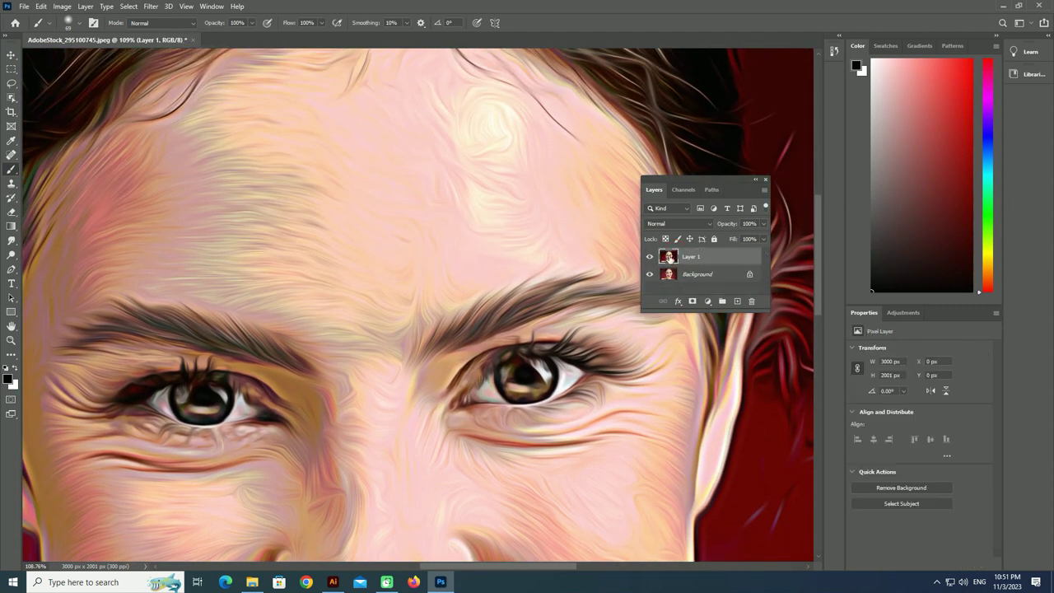
{"action": "left_click", "coordinate": [649, 258]}
{"action": "left_click", "coordinate": [649, 258]}
{"action": "scroll", "coordinate": [437, 298], "scroll_direction": "down", "scroll_amount": 3}
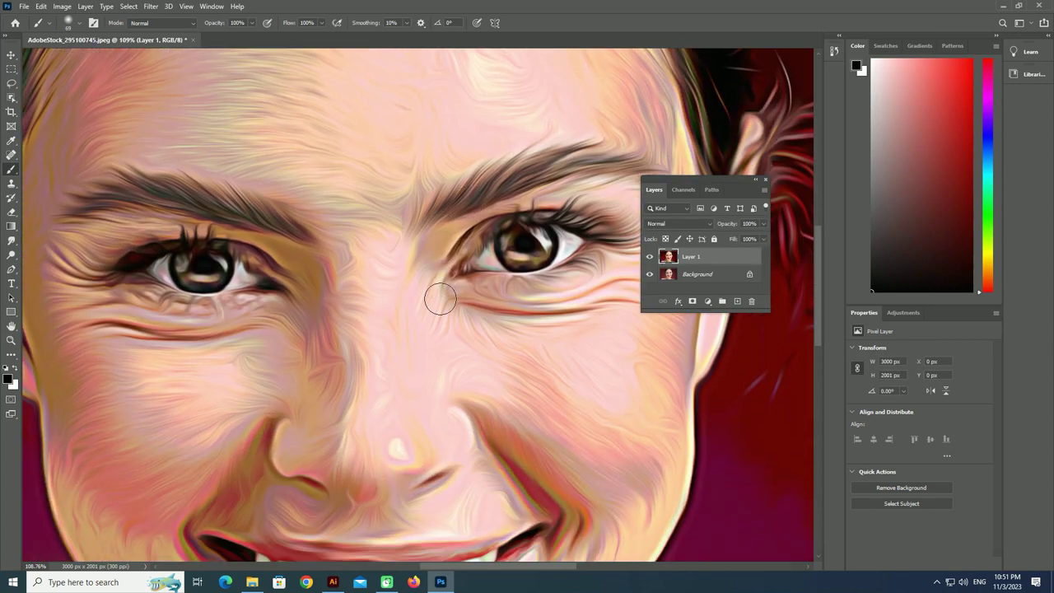
{"action": "scroll", "coordinate": [441, 299], "scroll_direction": "down", "scroll_amount": 2}
{"action": "scroll", "coordinate": [441, 299], "scroll_direction": "down", "scroll_amount": 2}
{"action": "scroll", "coordinate": [443, 297], "scroll_direction": "down", "scroll_amount": 2}
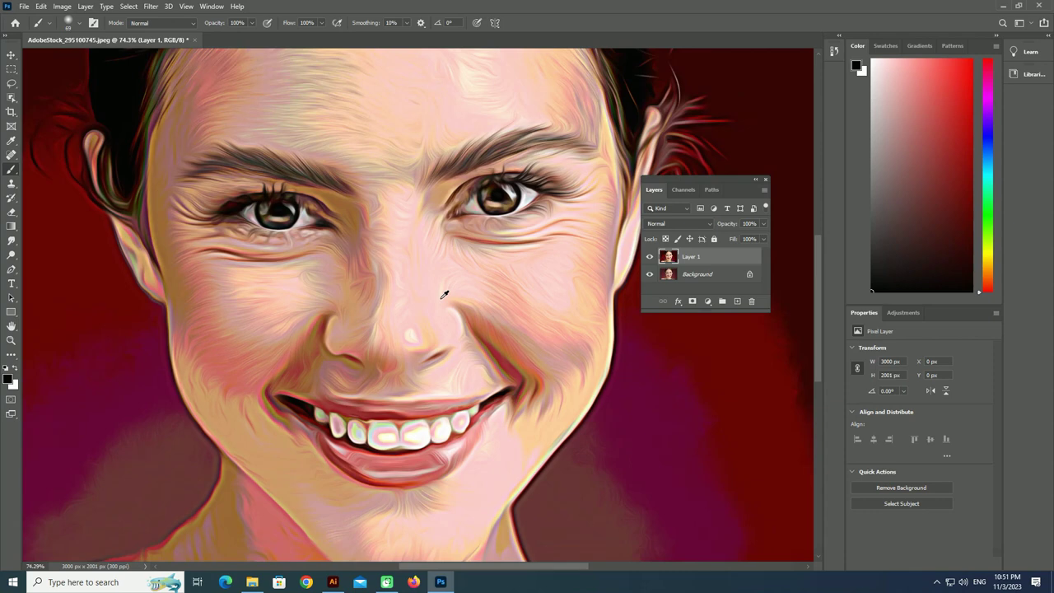
{"action": "scroll", "coordinate": [444, 294], "scroll_direction": "down", "scroll_amount": 1}
Step: Hide Layer 1, duplicate the Background layer, and move Background copy to the top of the stack
{"action": "left_click", "coordinate": [650, 257]}
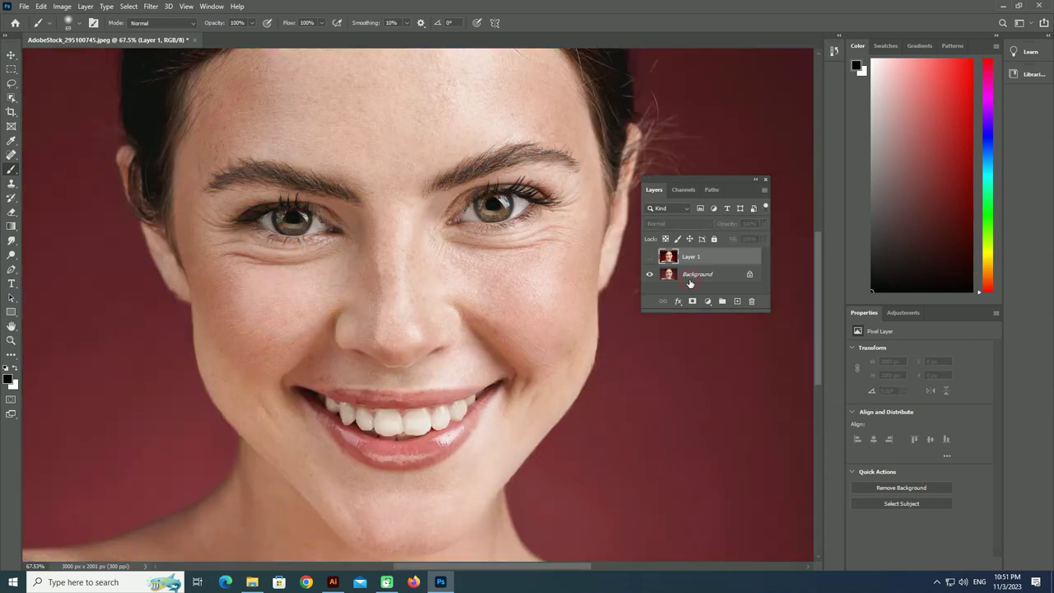
{"action": "left_click", "coordinate": [690, 280]}
{"action": "key", "text": "ctrl+j"}
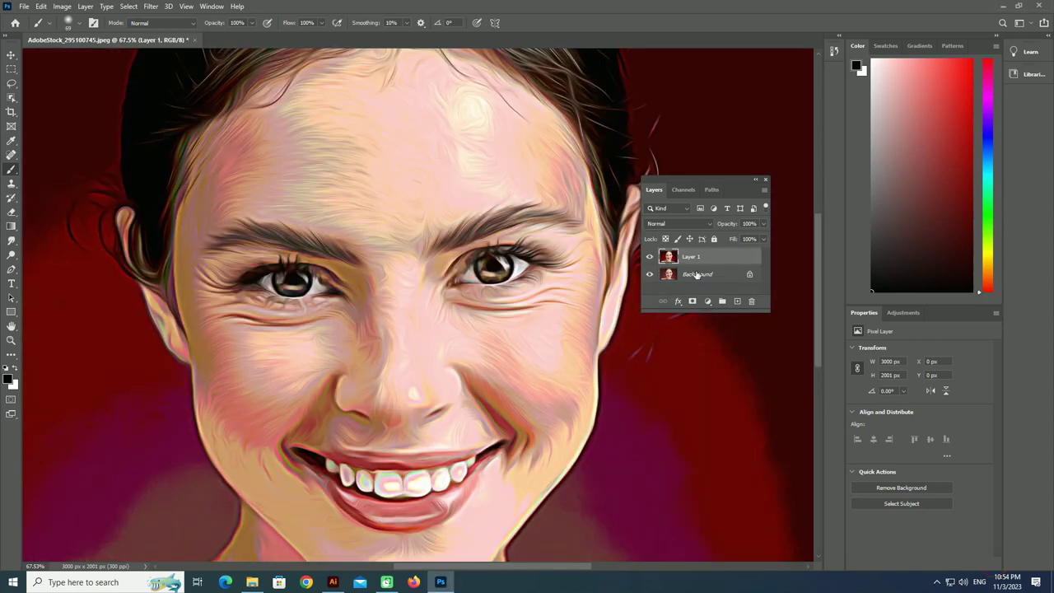
{"action": "left_click_drag", "start_coordinate": [723, 302], "coordinate": [703, 253]}
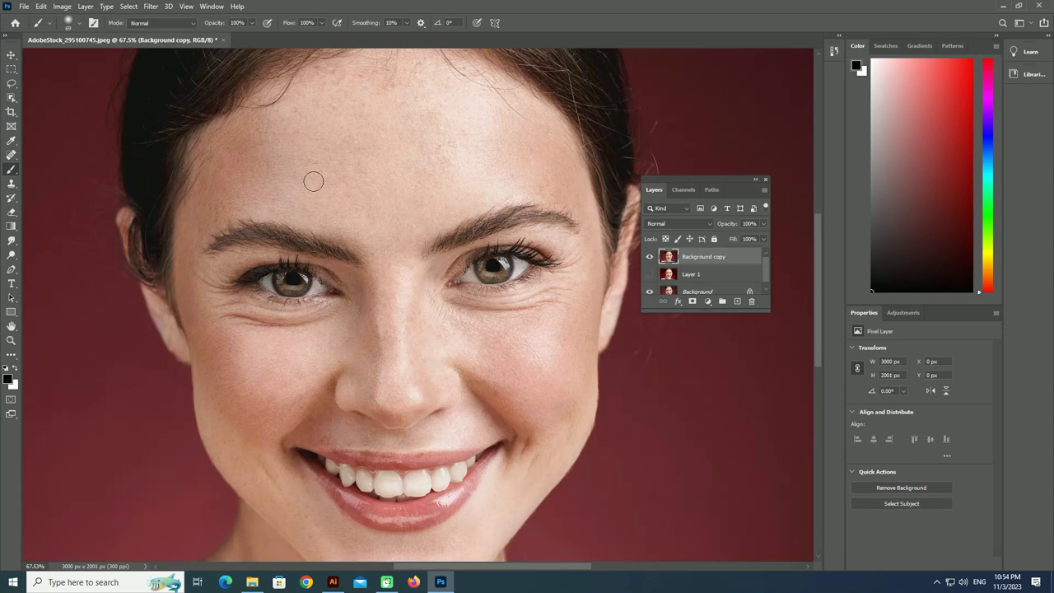
Step: Apply Find Edges to Background copy in Multiply mode, show Layer 1, and duplicate the sketch layer
{"action": "left_click", "coordinate": [145, 7]}
{"action": "mouse_move", "coordinate": [163, 193]}
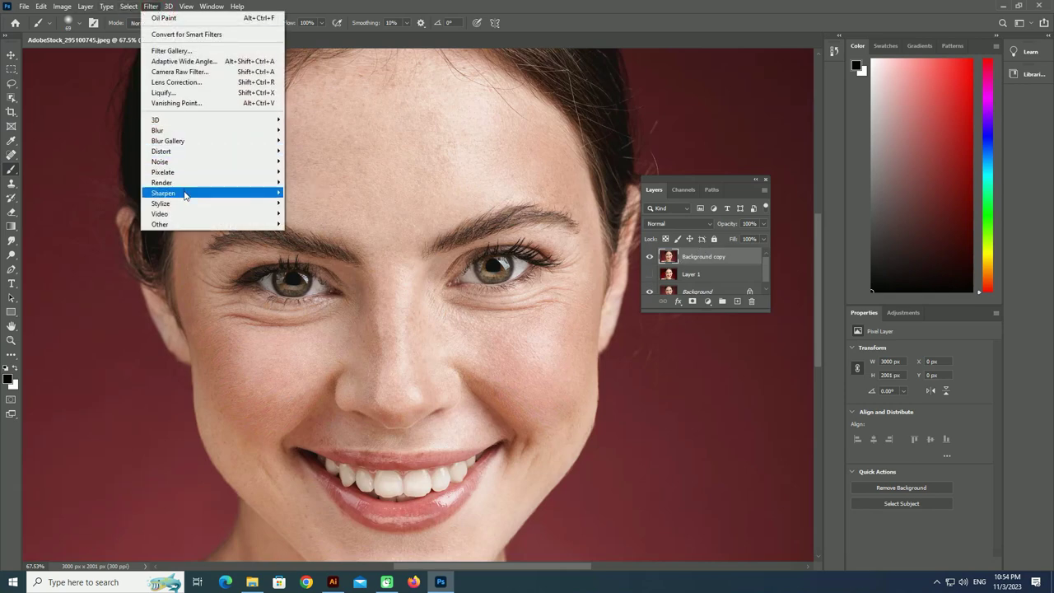
{"action": "left_click", "coordinate": [322, 238]}
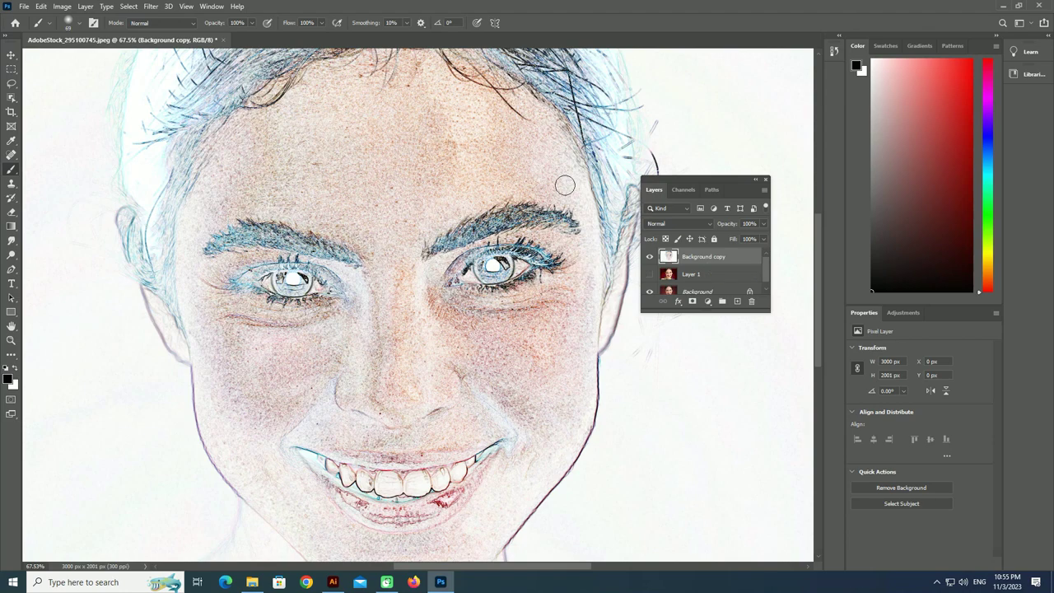
{"action": "left_click", "coordinate": [661, 226]}
{"action": "left_click", "coordinate": [671, 267]}
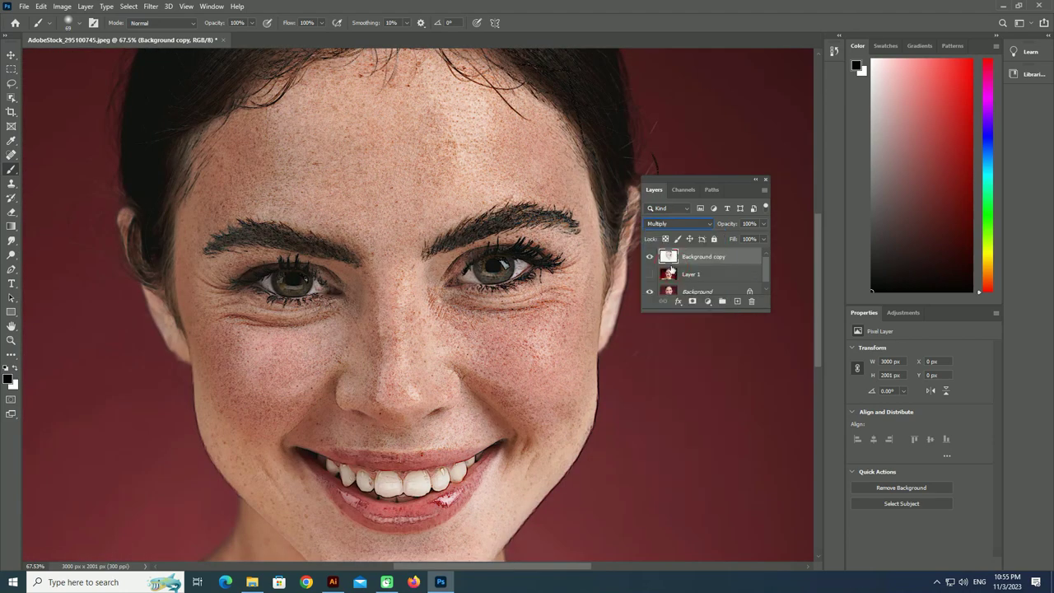
{"action": "left_click", "coordinate": [649, 274]}
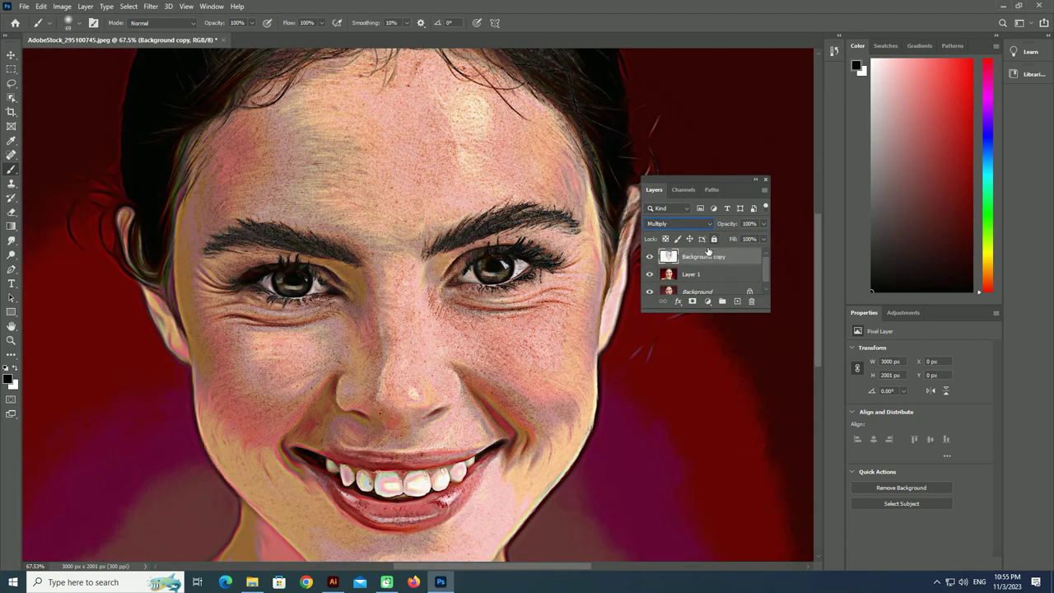
{"action": "key", "text": "ctrl+j"}
{"action": "key", "text": "ctrl+j"}
Step: Merge the selected sketch copies into Background copy 3 and set its blend mode to Multiply
{"action": "scroll", "coordinate": [713, 290], "scroll_direction": "down", "scroll_amount": 1}
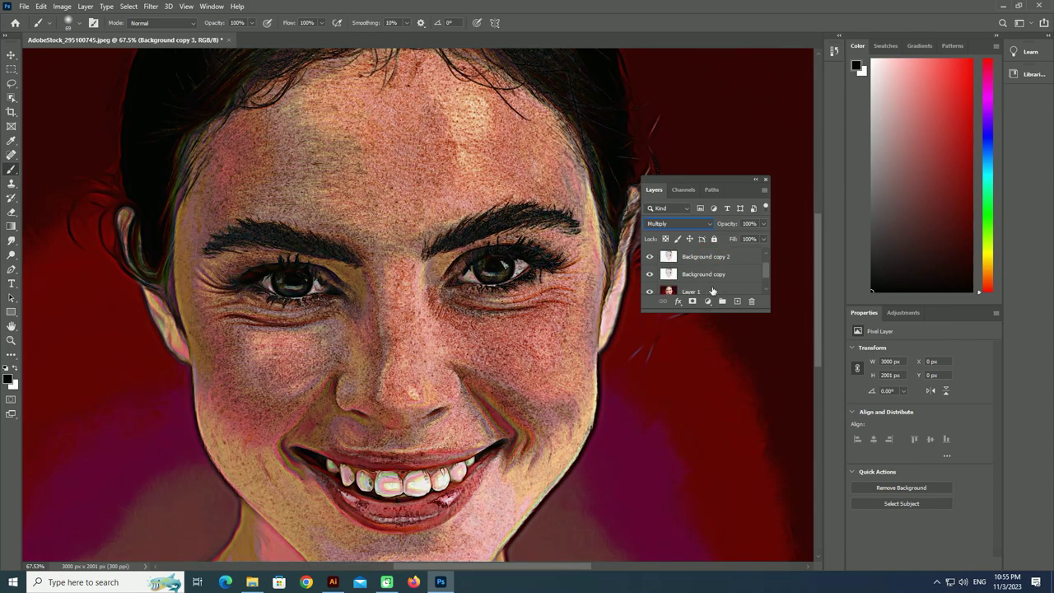
{"action": "left_click", "coordinate": [713, 280], "text": "shift"}
{"action": "right_click", "coordinate": [713, 281]}
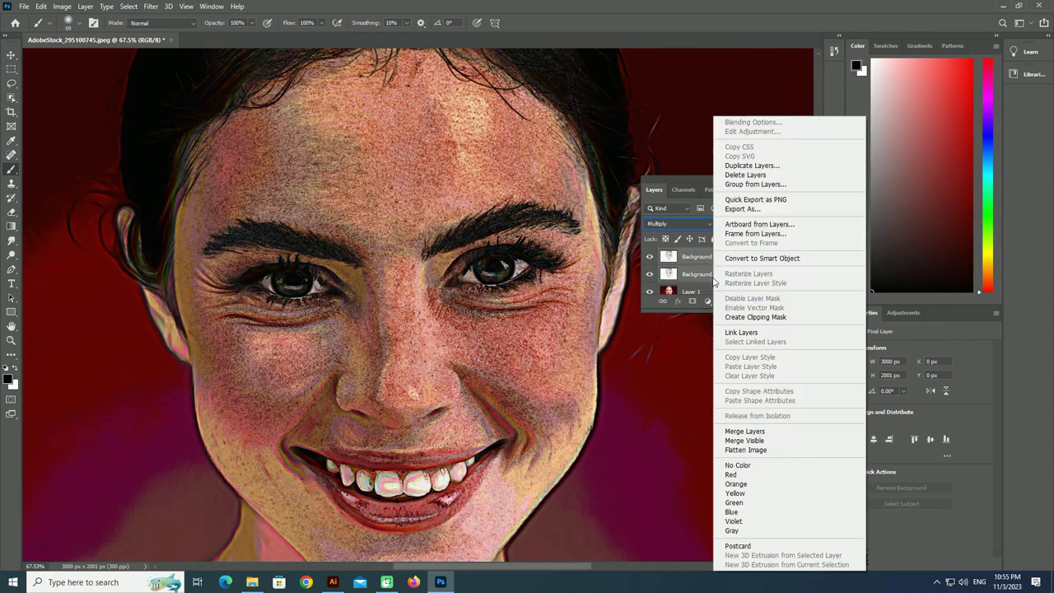
{"action": "left_click", "coordinate": [763, 431]}
{"action": "left_click", "coordinate": [681, 224]}
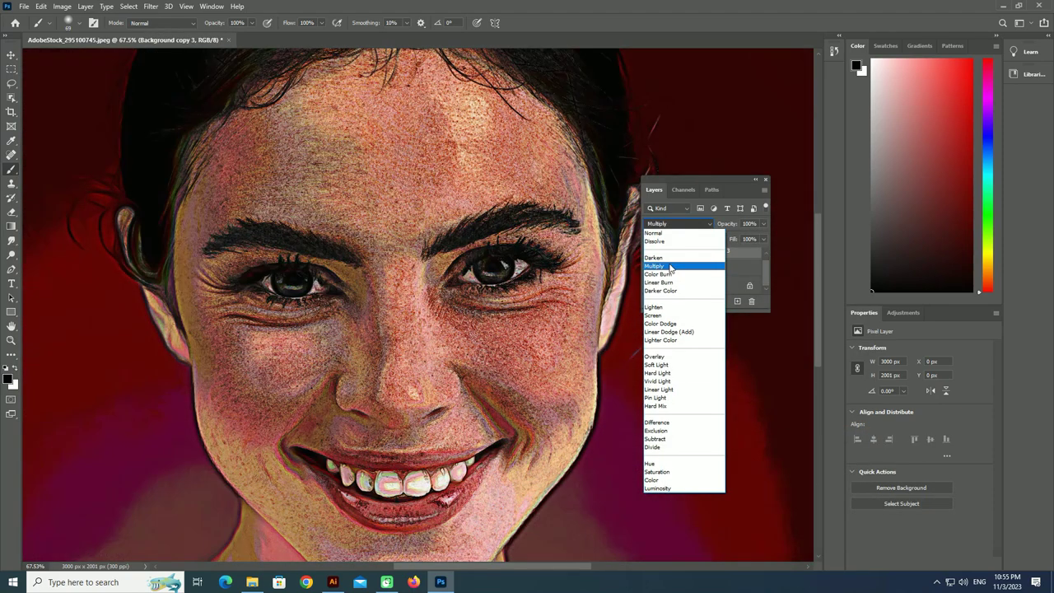
{"action": "left_click", "coordinate": [669, 268]}
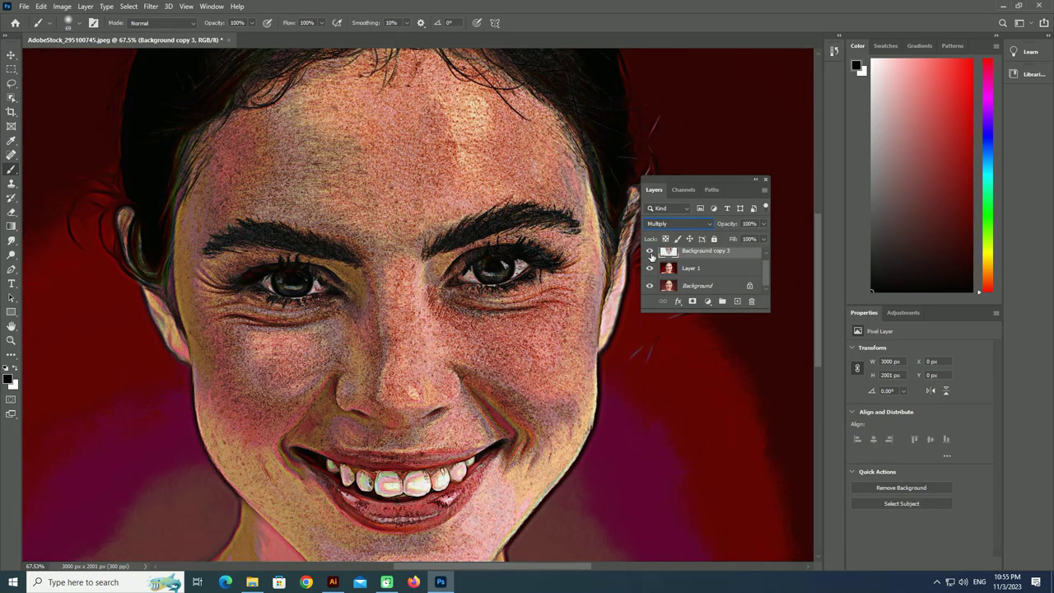
{"action": "left_click", "coordinate": [152, 6]}
{"action": "mouse_move", "coordinate": [163, 193]}
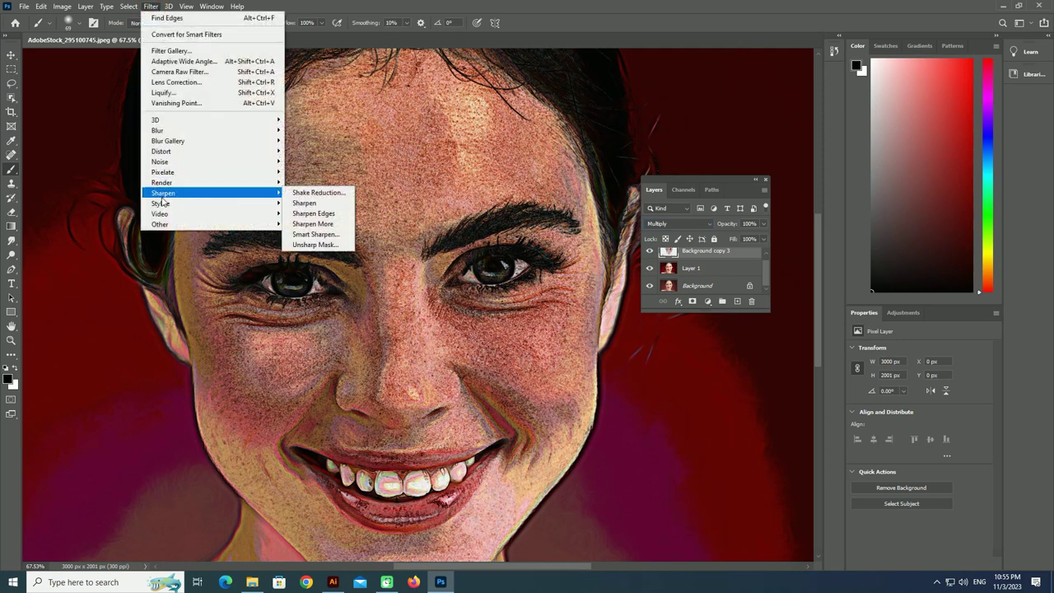
Step: Apply Oil Paint to Background copy 3 with Scale 9.9 and Stylization, Cleanliness, Bristle Detail at 10
{"action": "left_click", "coordinate": [318, 245]}
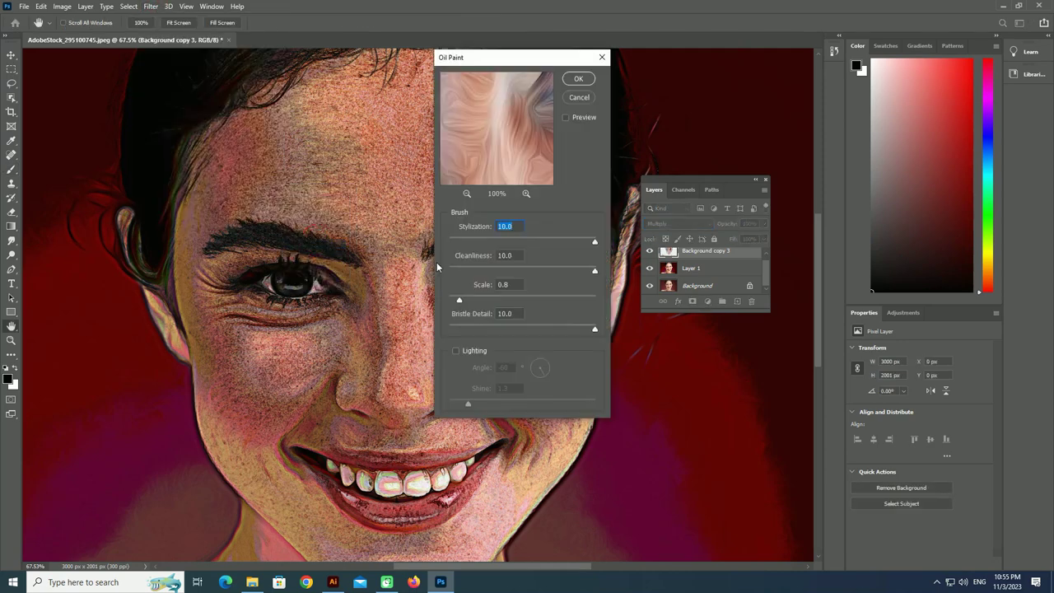
{"action": "left_click_drag", "start_coordinate": [466, 130], "coordinate": [530, 159]}
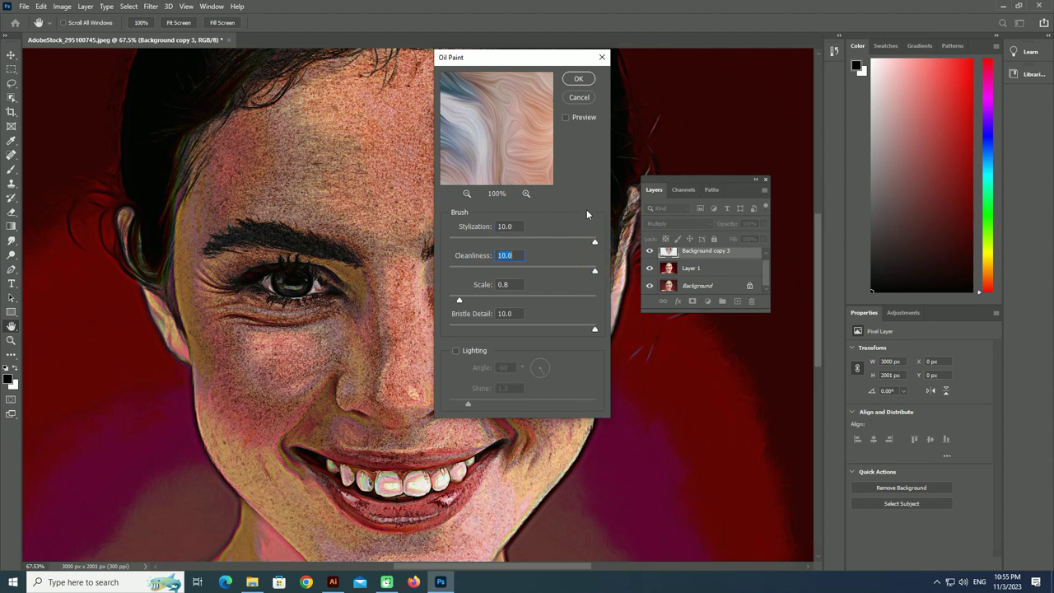
{"action": "left_click", "coordinate": [579, 80]}
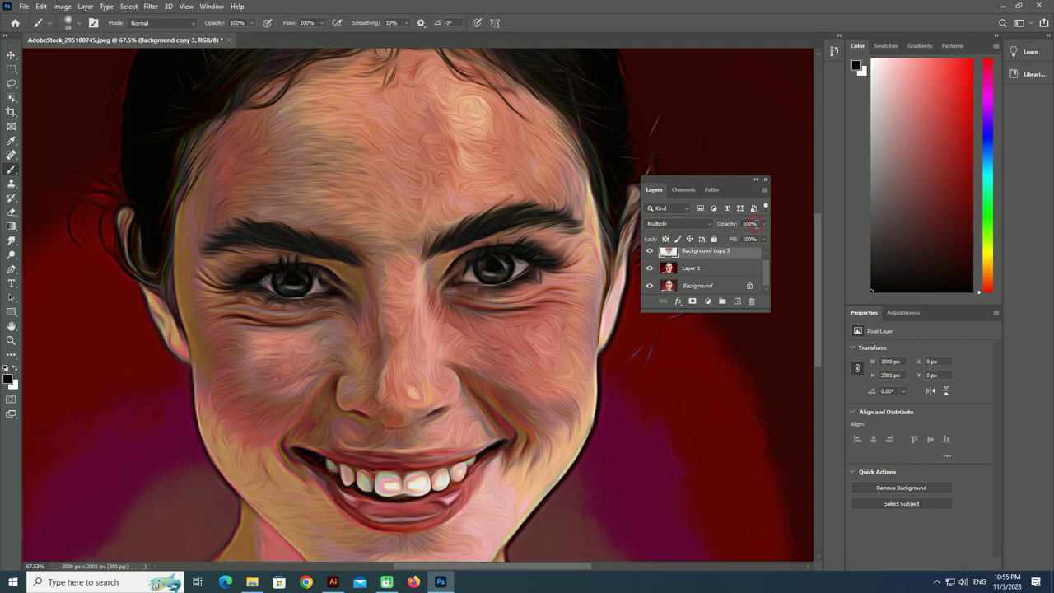
Step: Set Background copy 3 to 50% opacity, compare it on and off, and add a white mask
{"action": "type", "text": "50"}
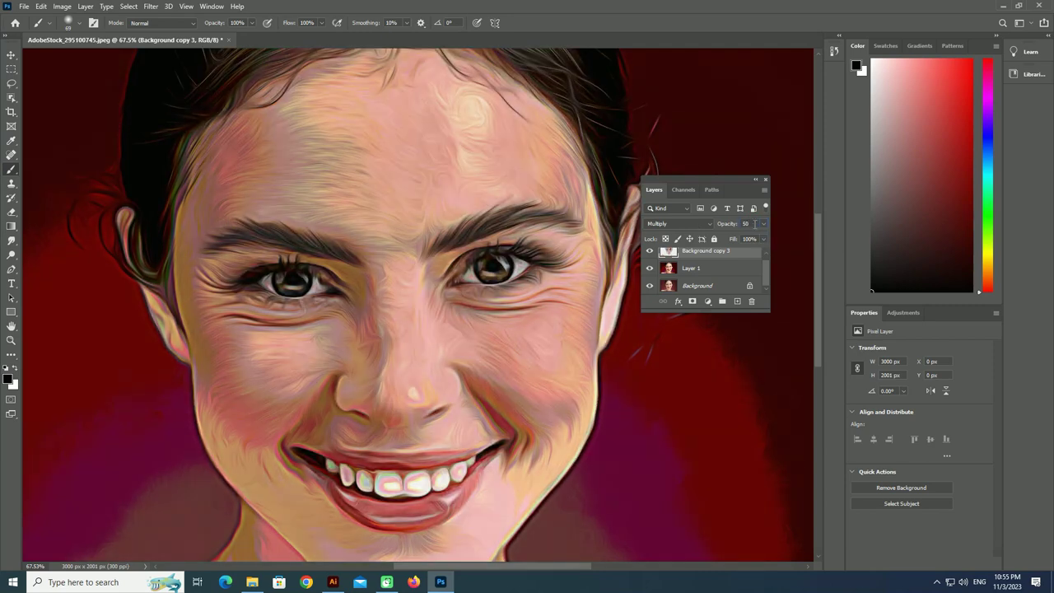
{"action": "left_click", "coordinate": [649, 251]}
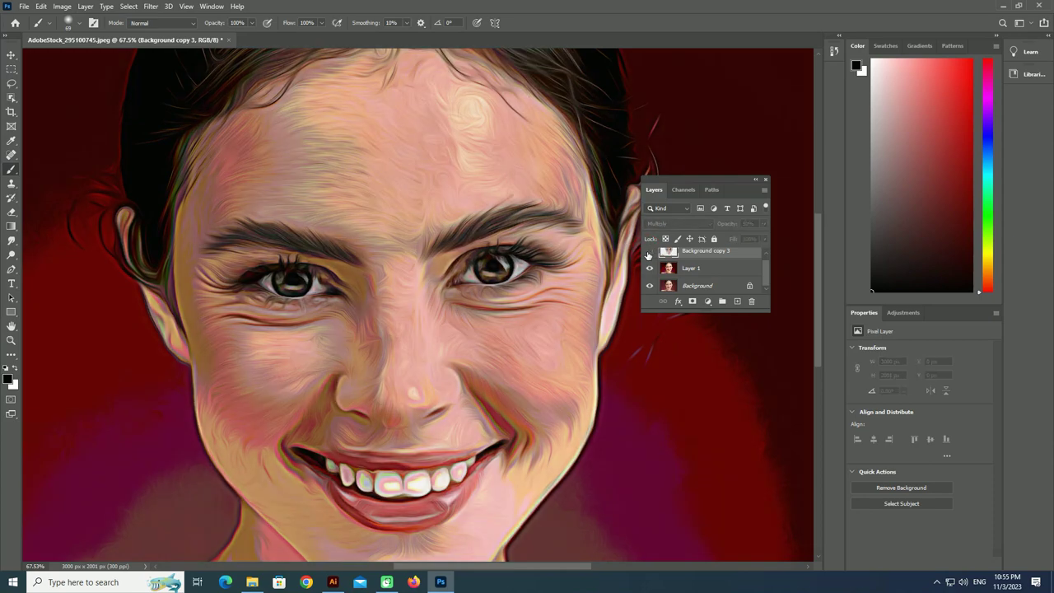
{"action": "left_click", "coordinate": [649, 251]}
{"action": "left_click", "coordinate": [649, 251]}
{"action": "left_click", "coordinate": [649, 254]}
{"action": "left_click", "coordinate": [649, 254]}
{"action": "left_click", "coordinate": [649, 252]}
{"action": "left_click", "coordinate": [693, 301]}
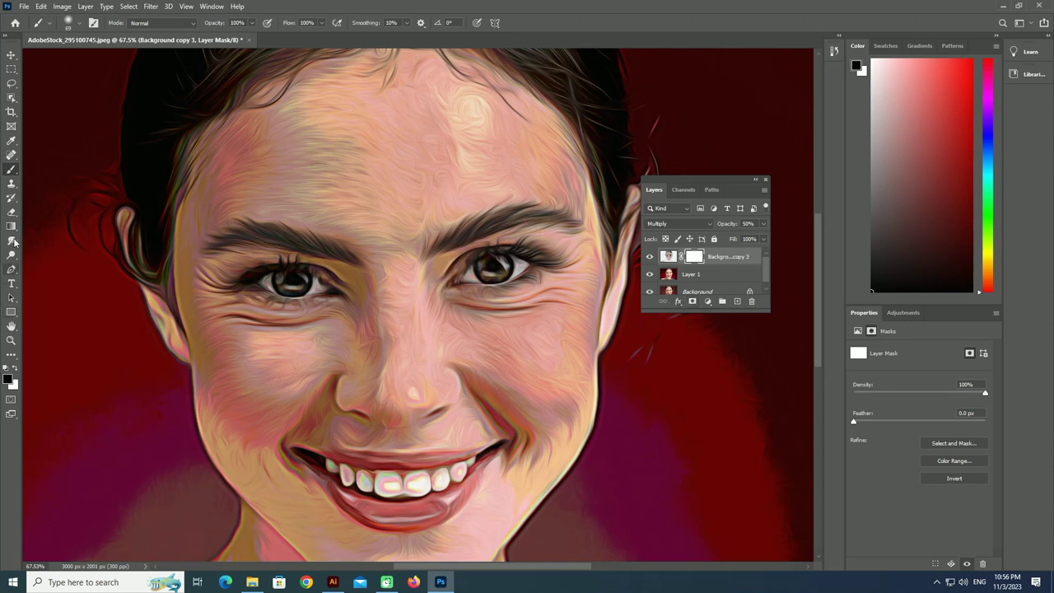
Step: Mask out the sketch over the forehead, between the brows, the left cheek and under the eyes
{"action": "right_click", "coordinate": [269, 270]}
{"action": "left_click_drag", "start_coordinate": [386, 297], "coordinate": [404, 297]}
{"action": "mouse_move", "coordinate": [448, 169]}
{"action": "left_mouse_down"}
{"action": "mouse_move", "coordinate": [282, 169]}
{"action": "mouse_move", "coordinate": [323, 117]}
{"action": "mouse_move", "coordinate": [503, 146]}
{"action": "mouse_move", "coordinate": [381, 179]}
{"action": "left_mouse_up"}
{"action": "mouse_move", "coordinate": [387, 224]}
{"action": "left_mouse_down"}
{"action": "mouse_move", "coordinate": [424, 341]}
{"action": "mouse_move", "coordinate": [551, 357]}
{"action": "mouse_move", "coordinate": [571, 303]}
{"action": "mouse_move", "coordinate": [532, 365]}
{"action": "mouse_move", "coordinate": [388, 353]}
{"action": "mouse_move", "coordinate": [395, 236]}
{"action": "mouse_move", "coordinate": [322, 169]}
{"action": "mouse_move", "coordinate": [328, 109]}
{"action": "left_mouse_up"}
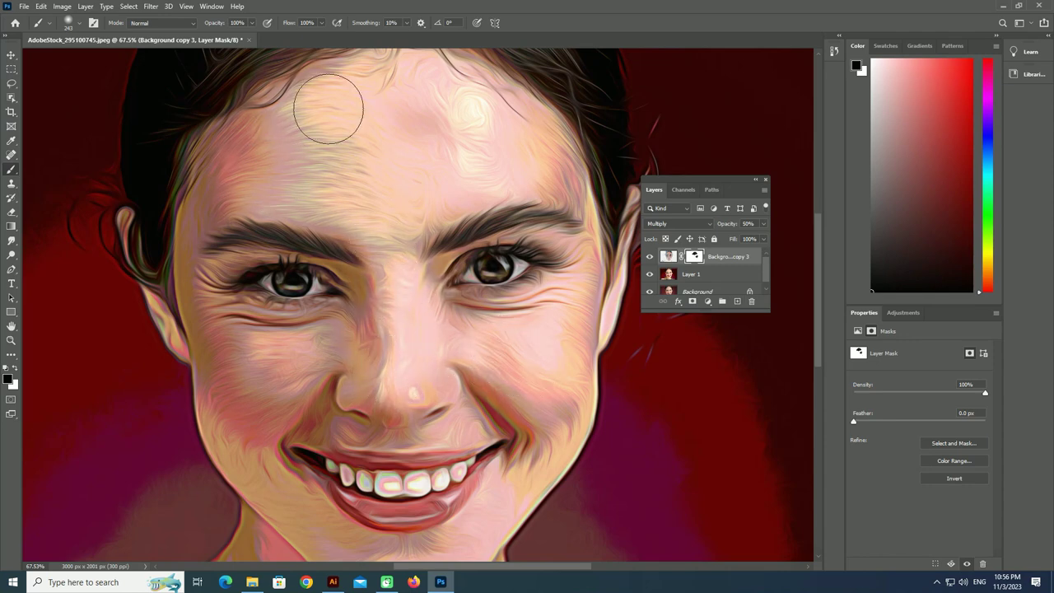
{"action": "right_click", "coordinate": [262, 392]}
{"action": "left_click_drag", "start_coordinate": [352, 422], "coordinate": [338, 422]}
{"action": "left_click", "coordinate": [259, 347]}
{"action": "mouse_move", "coordinate": [259, 346]}
{"action": "left_mouse_down"}
{"action": "mouse_move", "coordinate": [242, 348]}
{"action": "mouse_move", "coordinate": [276, 364]}
{"action": "mouse_move", "coordinate": [336, 351]}
{"action": "mouse_move", "coordinate": [247, 412]}
{"action": "mouse_move", "coordinate": [221, 329]}
{"action": "mouse_move", "coordinate": [330, 321]}
{"action": "mouse_move", "coordinate": [239, 309]}
{"action": "mouse_move", "coordinate": [243, 301]}
{"action": "left_mouse_up"}
{"action": "mouse_move", "coordinate": [359, 310]}
{"action": "left_mouse_down"}
{"action": "mouse_move", "coordinate": [264, 272]}
{"action": "mouse_move", "coordinate": [215, 280]}
{"action": "left_mouse_up"}
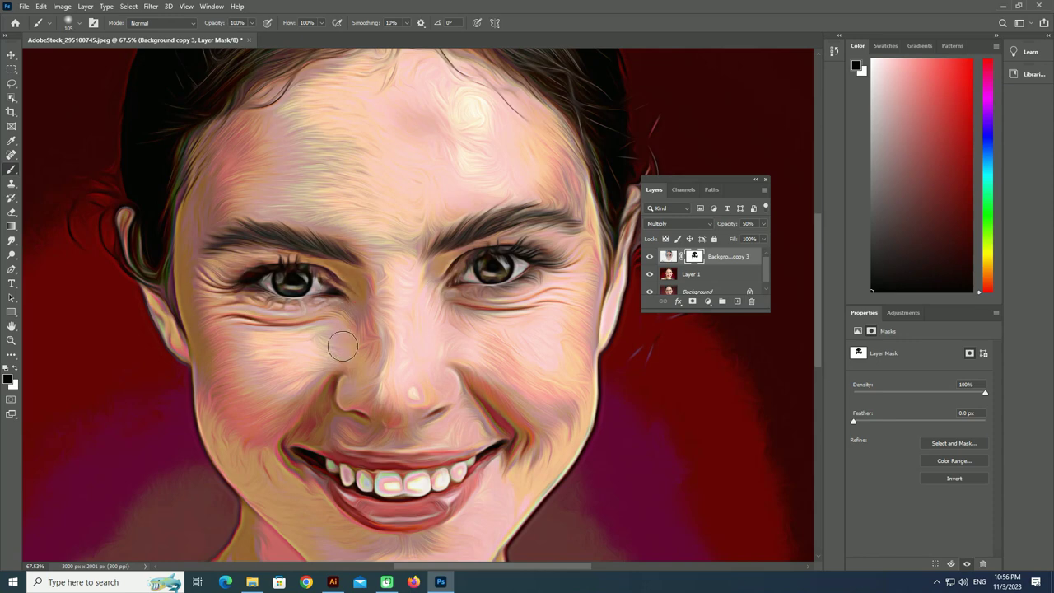
Step: Paint the mask over the teeth and both eyes to brighten them
{"action": "scroll", "coordinate": [343, 346], "scroll_direction": "down", "scroll_amount": 3}
{"action": "mouse_move", "coordinate": [384, 423]}
{"action": "left_mouse_down"}
{"action": "mouse_move", "coordinate": [449, 407]}
{"action": "mouse_move", "coordinate": [440, 376]}
{"action": "mouse_move", "coordinate": [490, 308]}
{"action": "mouse_move", "coordinate": [475, 400]}
{"action": "mouse_move", "coordinate": [543, 306]}
{"action": "mouse_move", "coordinate": [571, 230]}
{"action": "mouse_move", "coordinate": [578, 169]}
{"action": "left_mouse_up"}
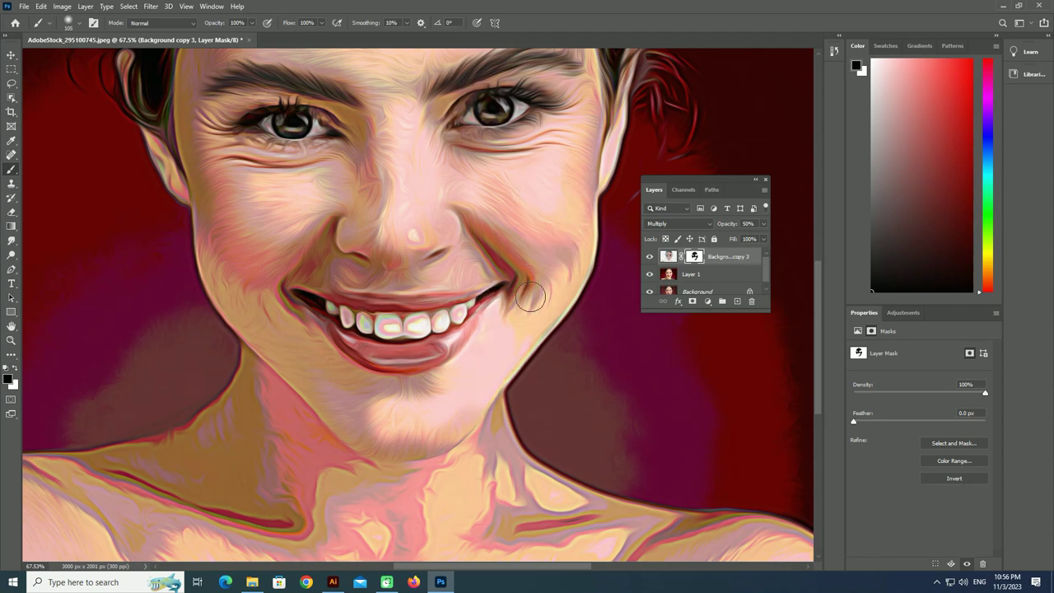
{"action": "scroll", "coordinate": [411, 370], "scroll_direction": "down", "scroll_amount": 2}
{"action": "left_click_drag", "start_coordinate": [399, 280], "coordinate": [378, 281]}
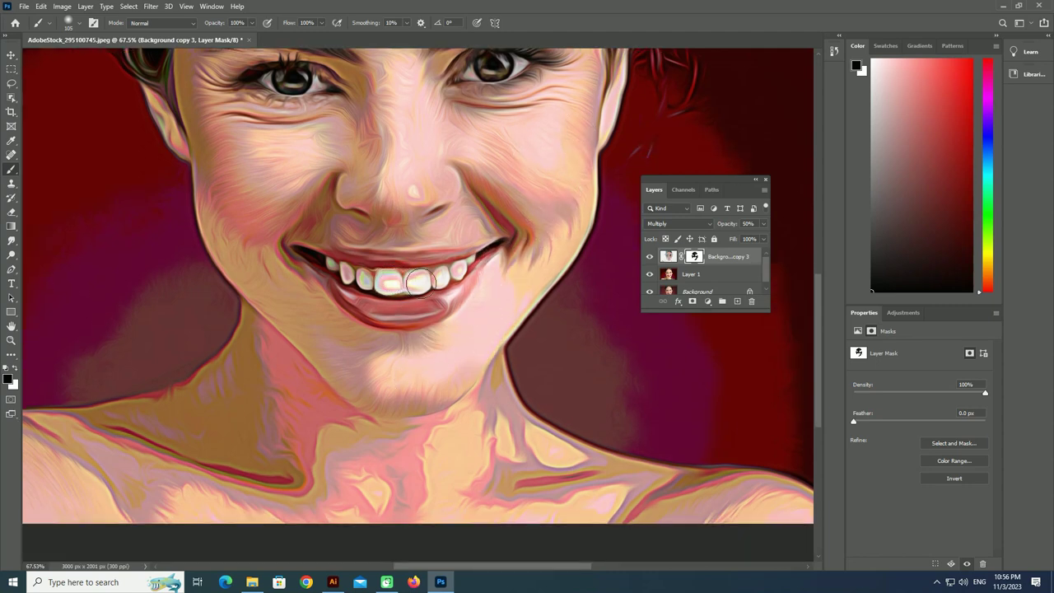
{"action": "scroll", "coordinate": [378, 281], "scroll_direction": "up", "scroll_amount": 5}
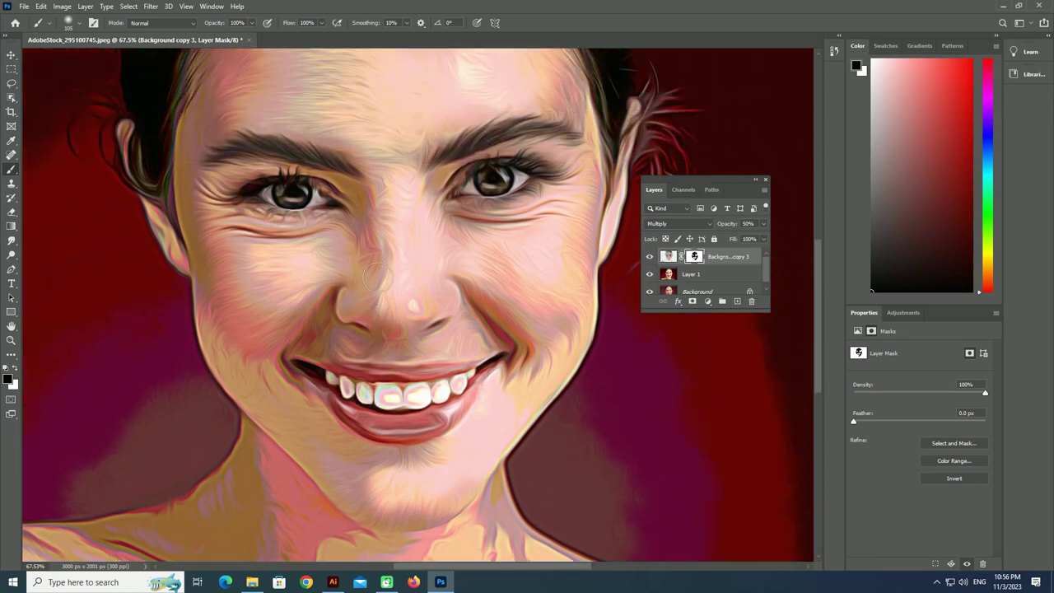
{"action": "left_click_drag", "start_coordinate": [527, 191], "coordinate": [457, 191]}
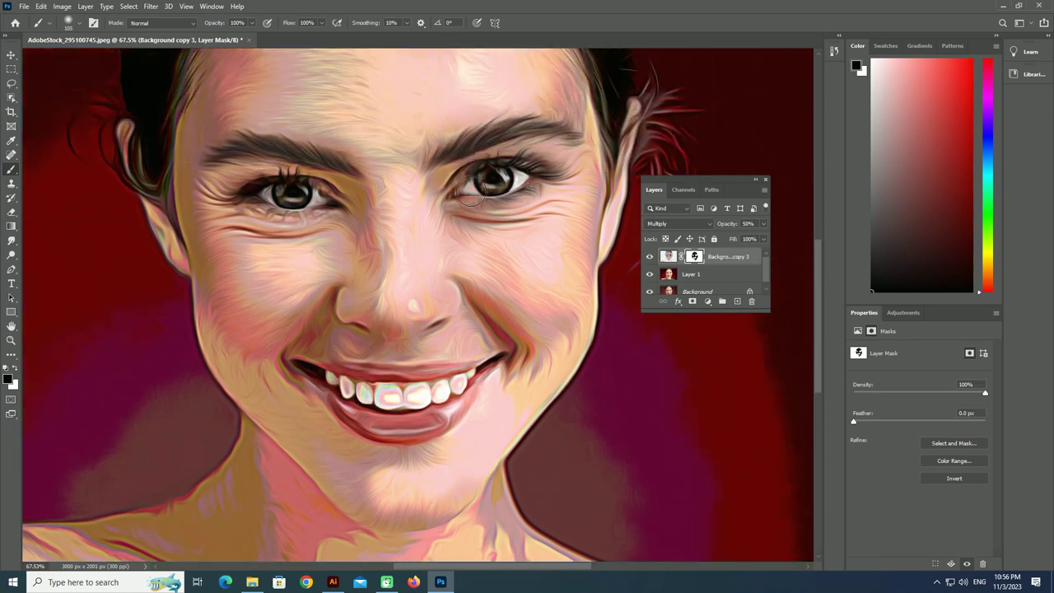
{"action": "left_click_drag", "start_coordinate": [290, 200], "coordinate": [274, 195]}
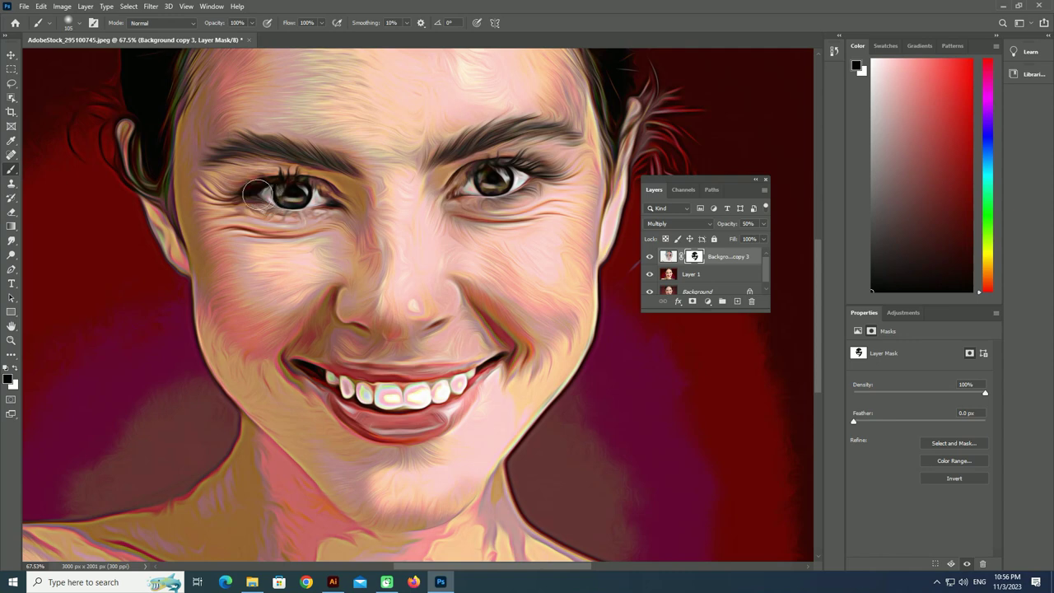
{"action": "scroll", "coordinate": [274, 195], "scroll_direction": "up", "scroll_amount": 4}
Step: Toggle Background copy 3's visibility to compare the face, then zoom out
{"action": "left_click", "coordinate": [649, 256]}
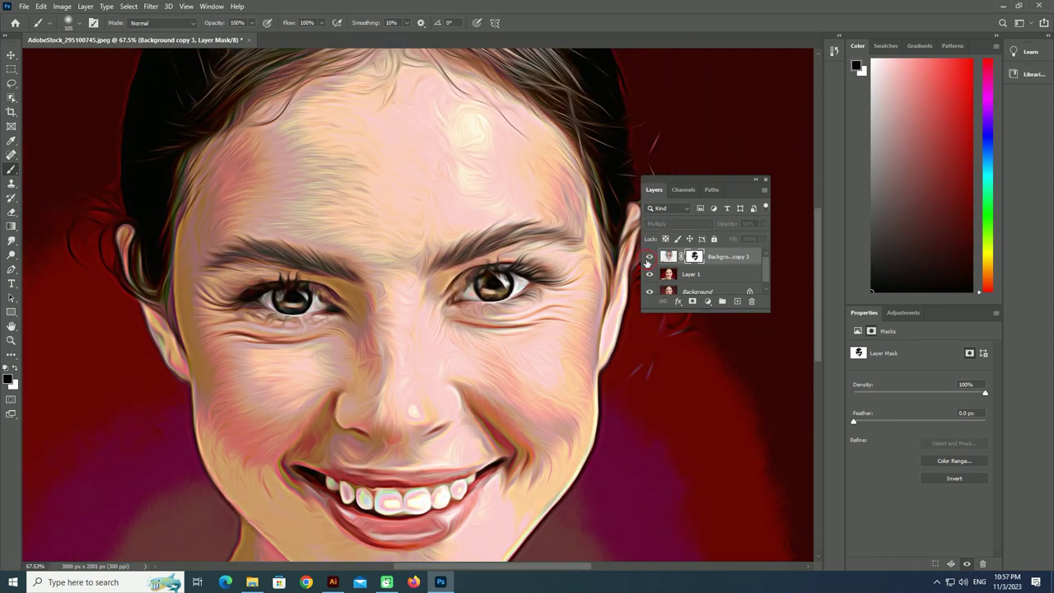
{"action": "left_click", "coordinate": [648, 256]}
{"action": "left_click", "coordinate": [649, 256]}
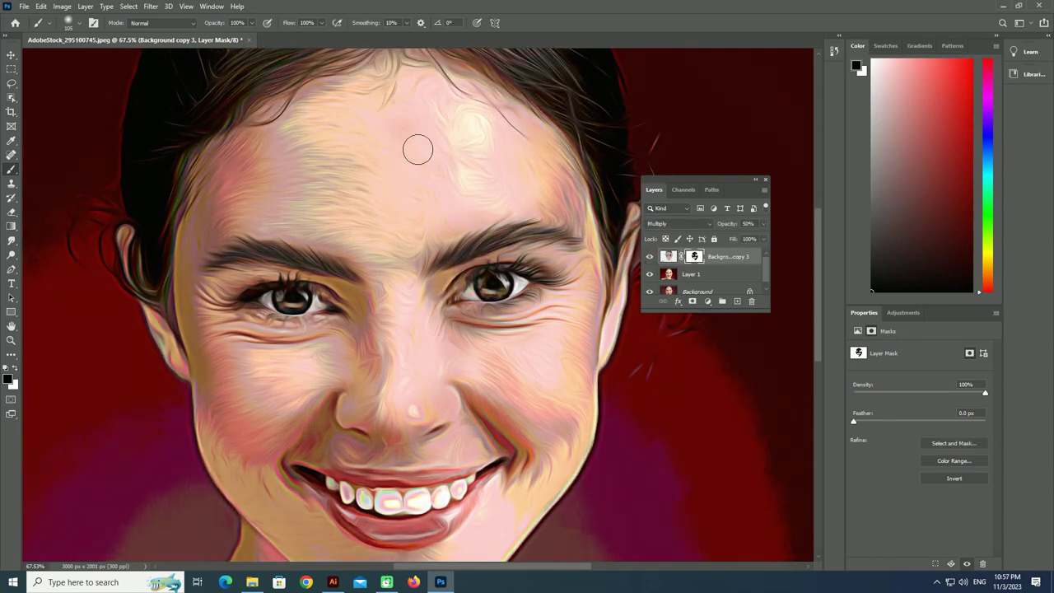
{"action": "left_click", "coordinate": [651, 257]}
{"action": "left_click", "coordinate": [650, 257]}
{"action": "scroll", "coordinate": [593, 245], "scroll_direction": "down", "scroll_amount": 3}
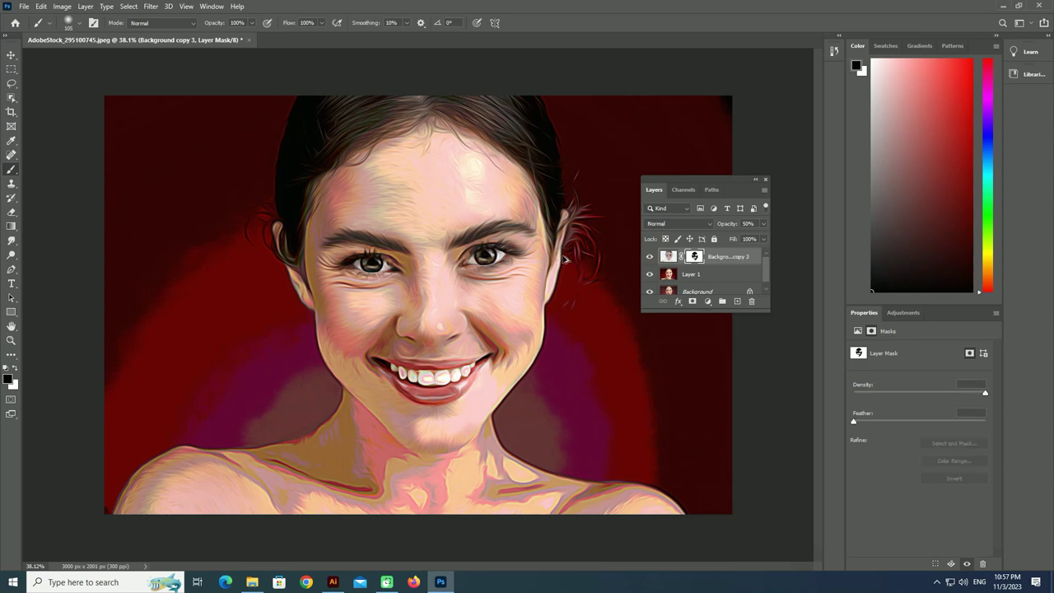
Step: Stamp all visible layers into Layer 2 and delete Background copy 3 and Layer 1
{"action": "key", "text": "ctrl+shift+alt+e"}
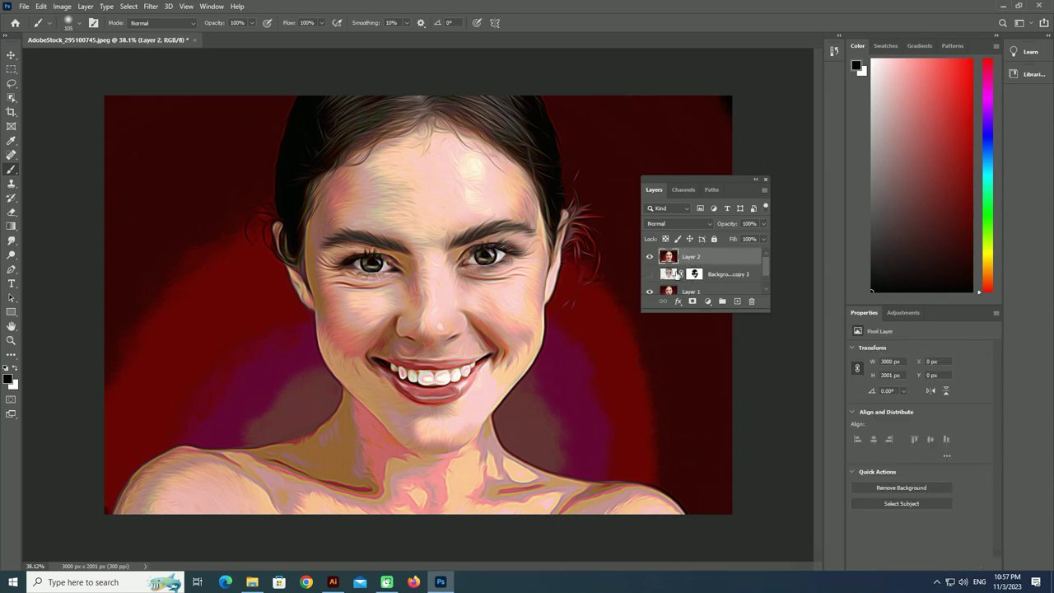
{"action": "left_click", "coordinate": [715, 275]}
{"action": "scroll", "coordinate": [719, 280], "scroll_direction": "down", "scroll_amount": 1}
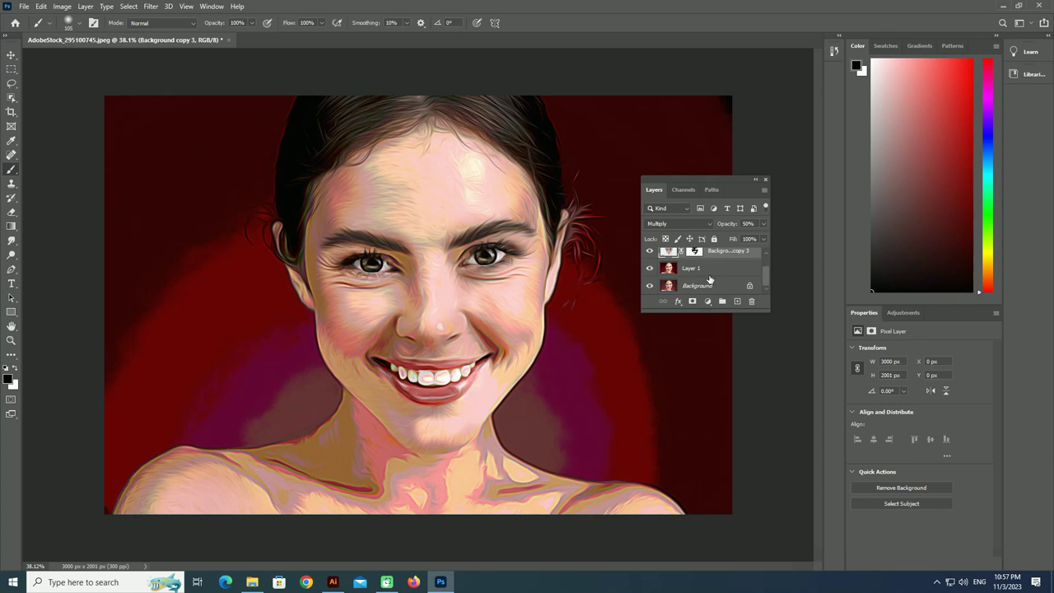
{"action": "left_click", "coordinate": [710, 273]}
{"action": "right_click", "coordinate": [710, 274]}
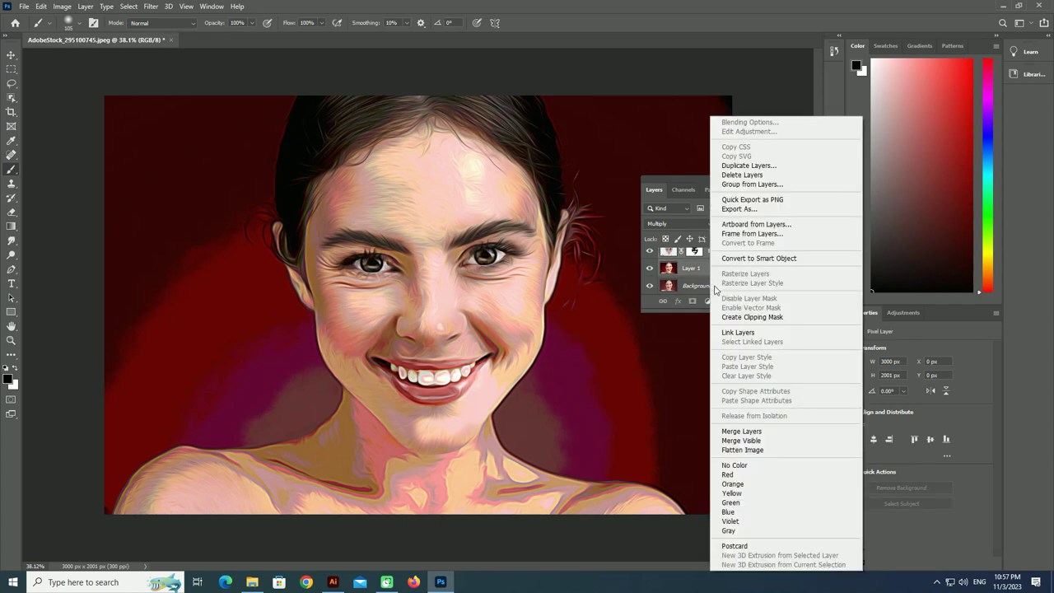
{"action": "left_click", "coordinate": [742, 174]}
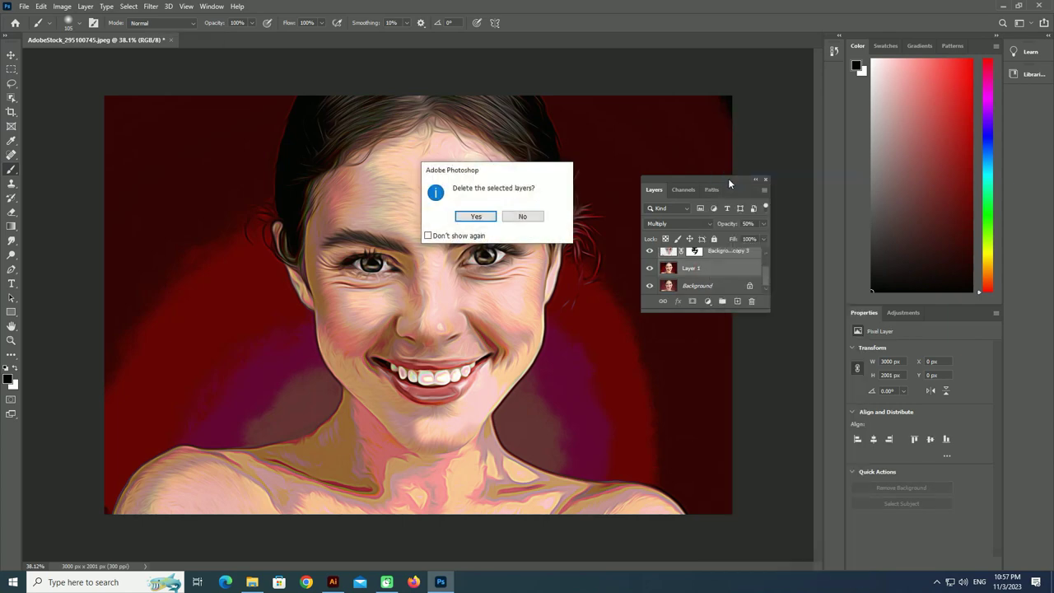
{"action": "left_click", "coordinate": [484, 215]}
Step: Duplicate Layer 2 as Layer 2 copy
{"action": "left_click", "coordinate": [680, 260]}
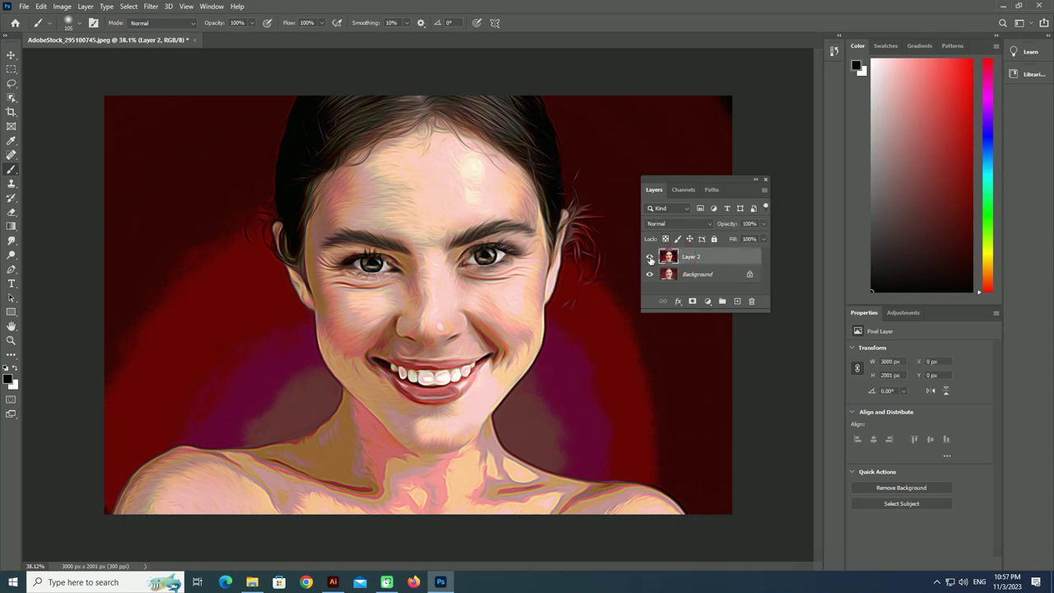
{"action": "key", "text": "ctrl+j"}
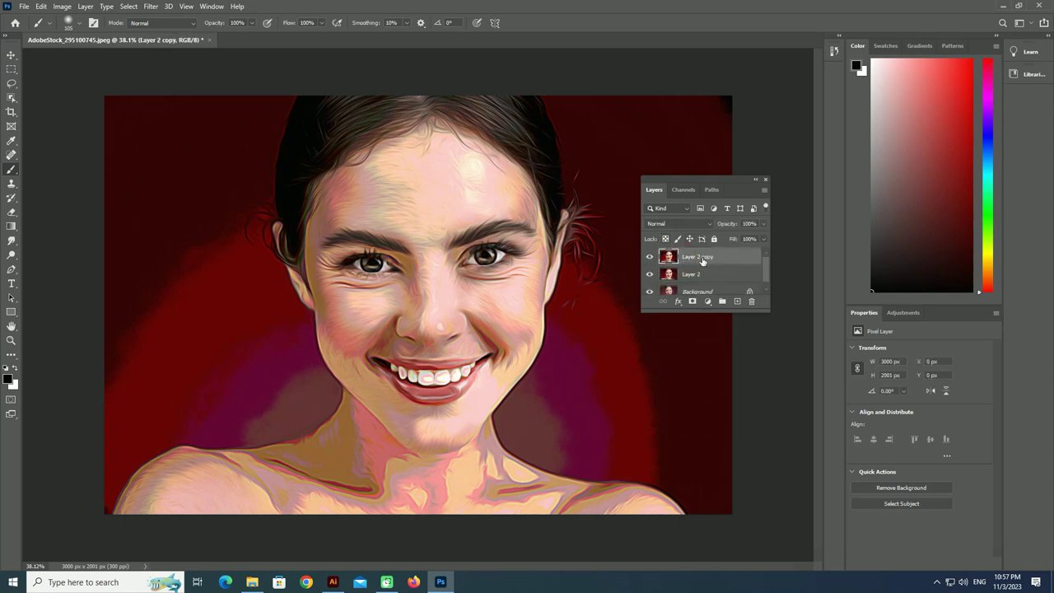
{"action": "left_click", "coordinate": [151, 6]}
Step: In Liquify's Face Shape, set Jawline, Face Width and Chin Height 100, Forehead -100
{"action": "left_click", "coordinate": [180, 94]}
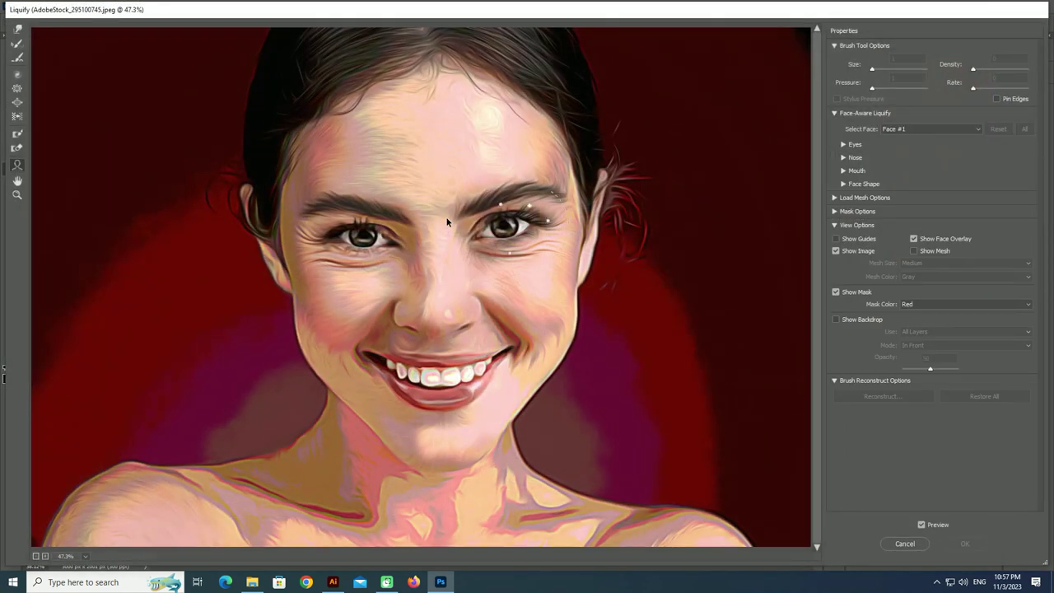
{"action": "mouse_move", "coordinate": [527, 329]}
{"action": "left_click_drag", "start_coordinate": [533, 401], "coordinate": [560, 406]}
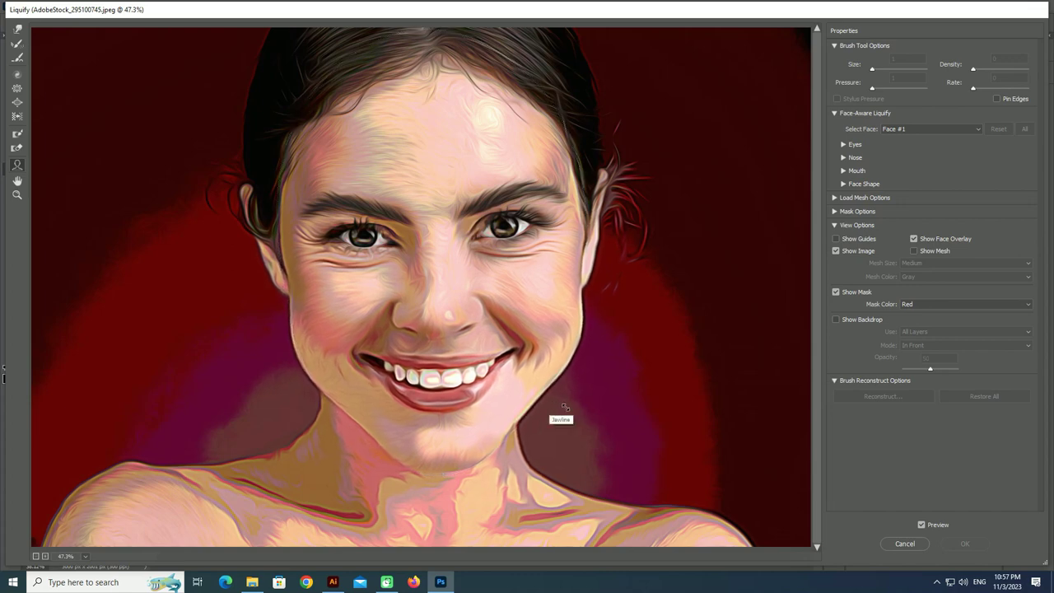
{"action": "left_click_drag", "start_coordinate": [595, 288], "coordinate": [618, 299]}
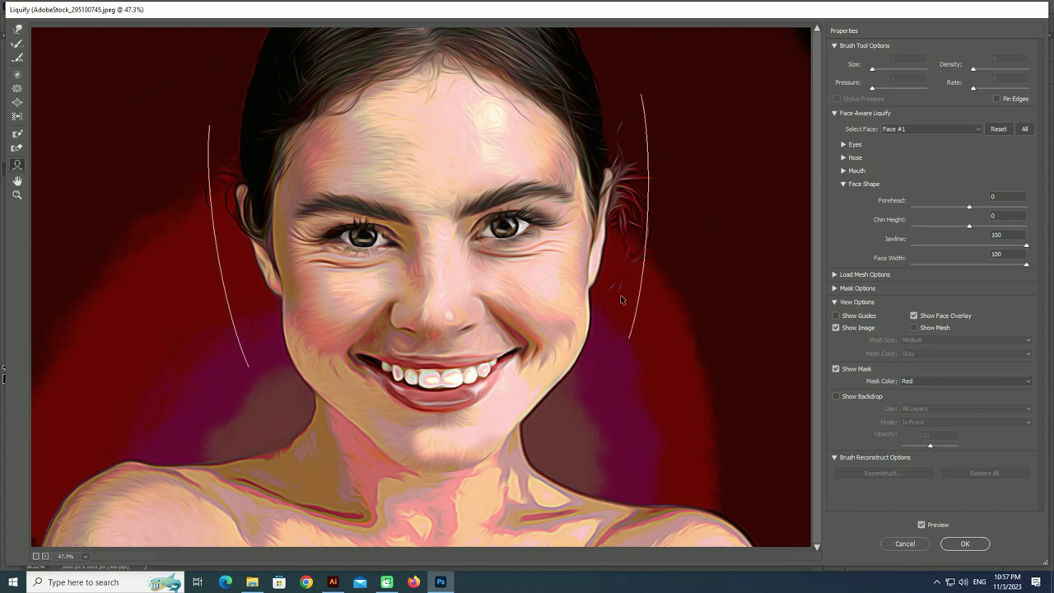
{"action": "left_click_drag", "start_coordinate": [456, 500], "coordinate": [457, 480]}
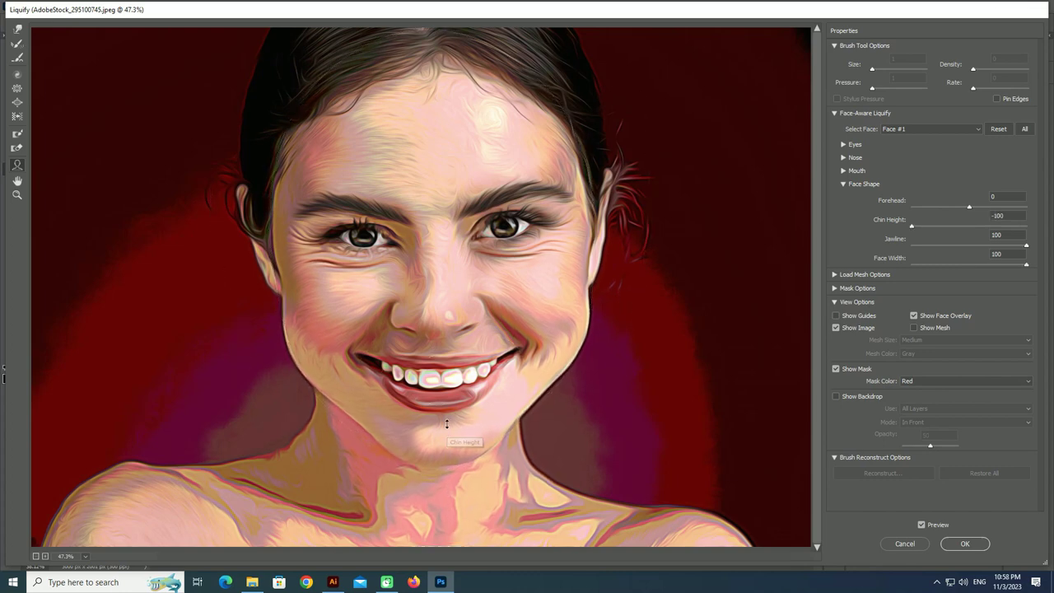
{"action": "left_click_drag", "start_coordinate": [448, 424], "coordinate": [447, 465]}
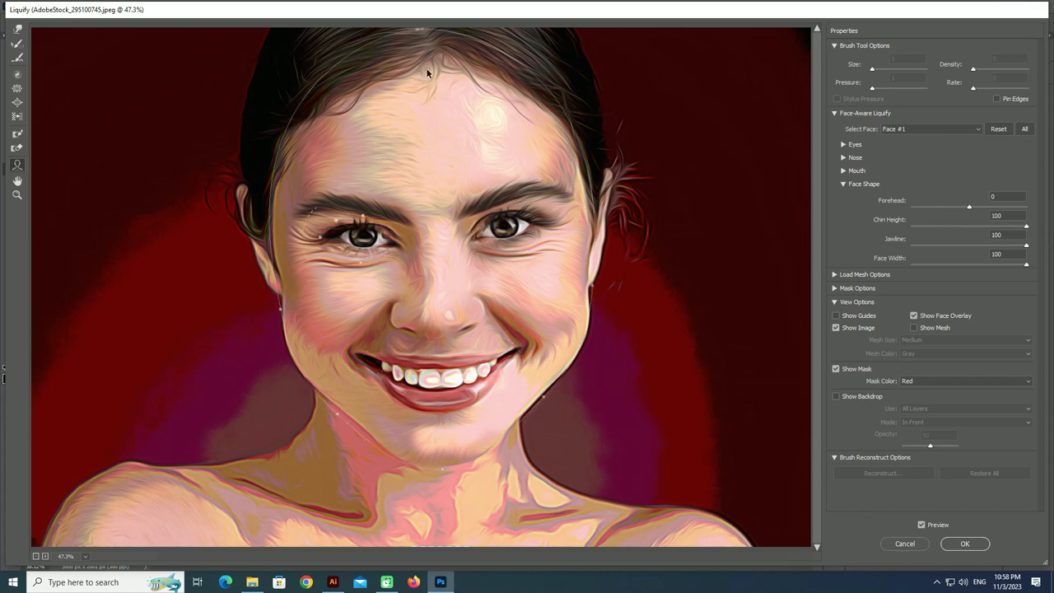
{"action": "left_click_drag", "start_coordinate": [420, 33], "coordinate": [420, 58]}
{"action": "left_click_drag", "start_coordinate": [273, 318], "coordinate": [322, 316]}
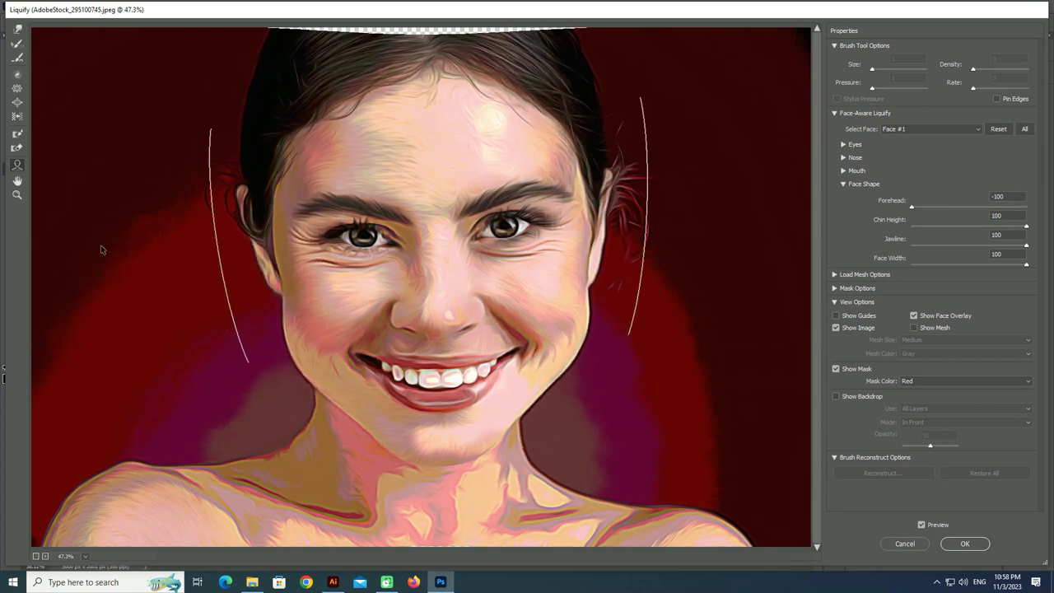
{"action": "left_click", "coordinate": [843, 145]}
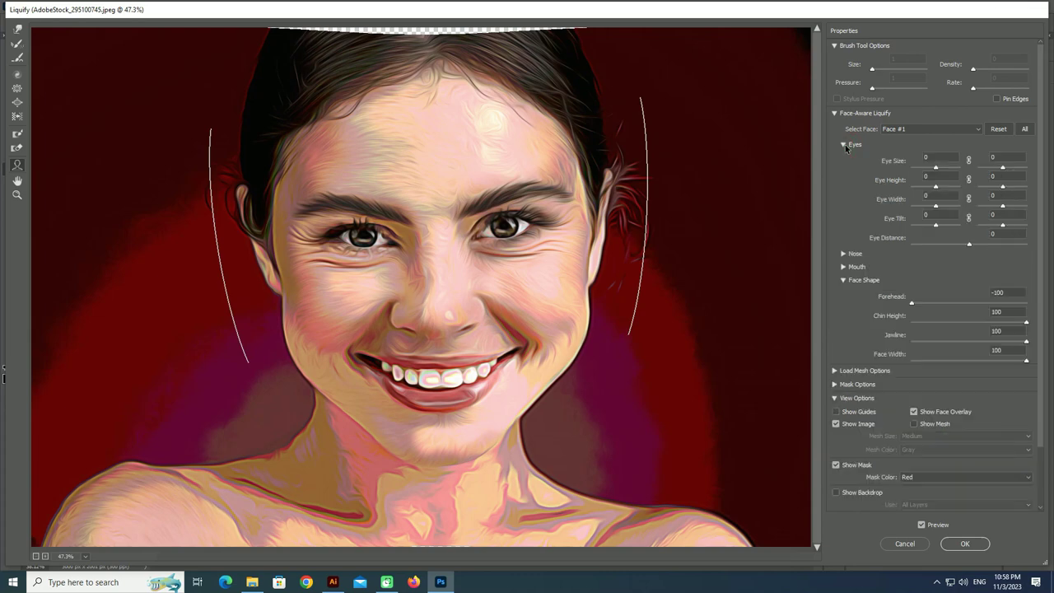
Step: Link both eyes and set Eye Size 100 and Eye Width 70
{"action": "left_click", "coordinate": [969, 161]}
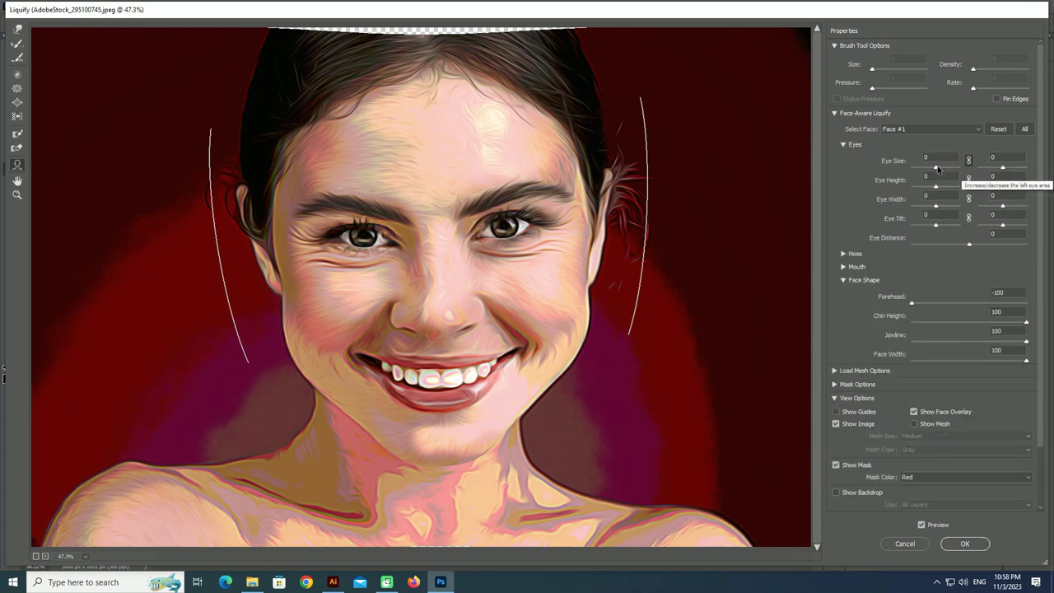
{"action": "left_click_drag", "start_coordinate": [935, 167], "coordinate": [961, 168]}
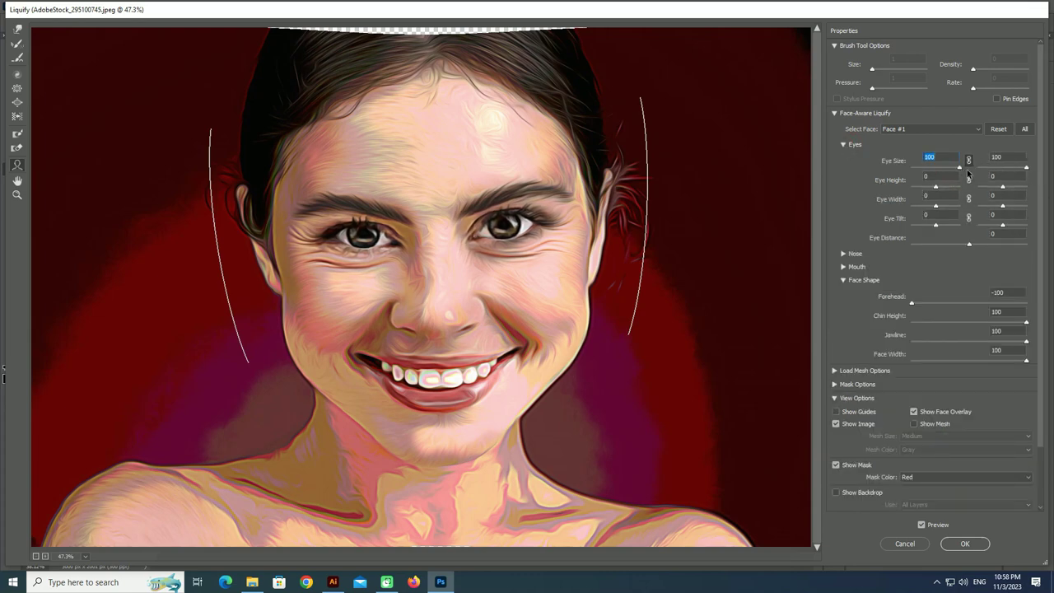
{"action": "left_click", "coordinate": [969, 179]}
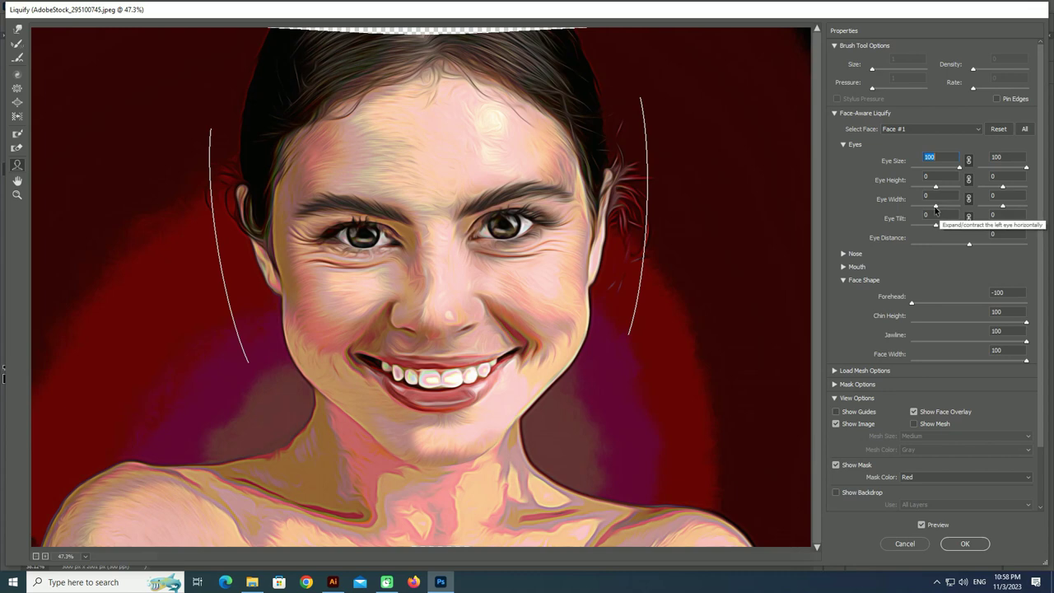
{"action": "left_click_drag", "start_coordinate": [936, 206], "coordinate": [954, 207]}
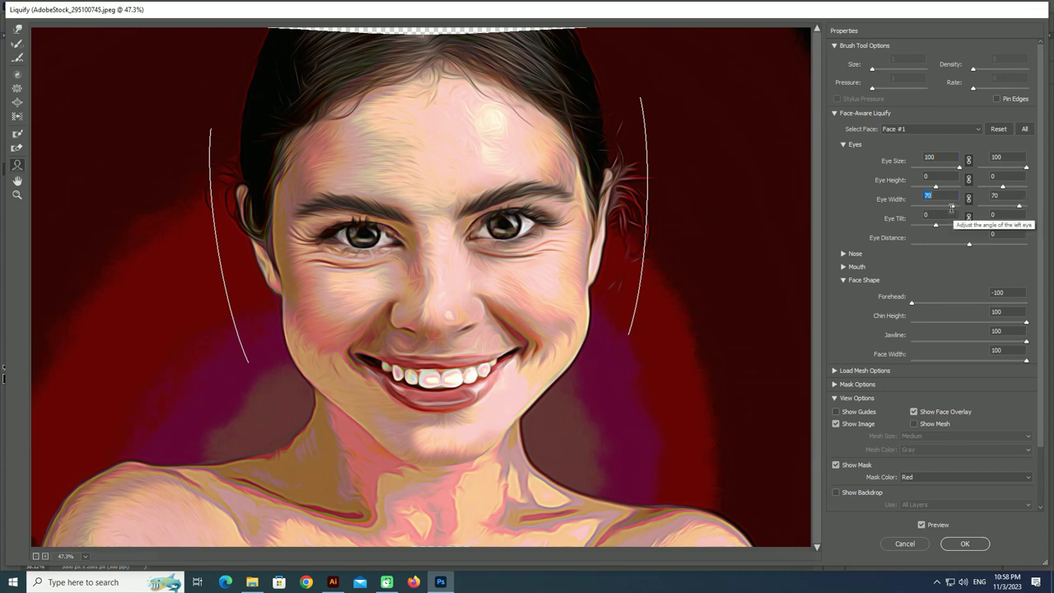
{"action": "left_click", "coordinate": [843, 144]}
Step: Set Smile 100, Upper Lip and Lower Lip -100, and apply the Liquify changes
{"action": "left_click", "coordinate": [843, 172]}
{"action": "left_click_drag", "start_coordinate": [969, 194], "coordinate": [1040, 191]}
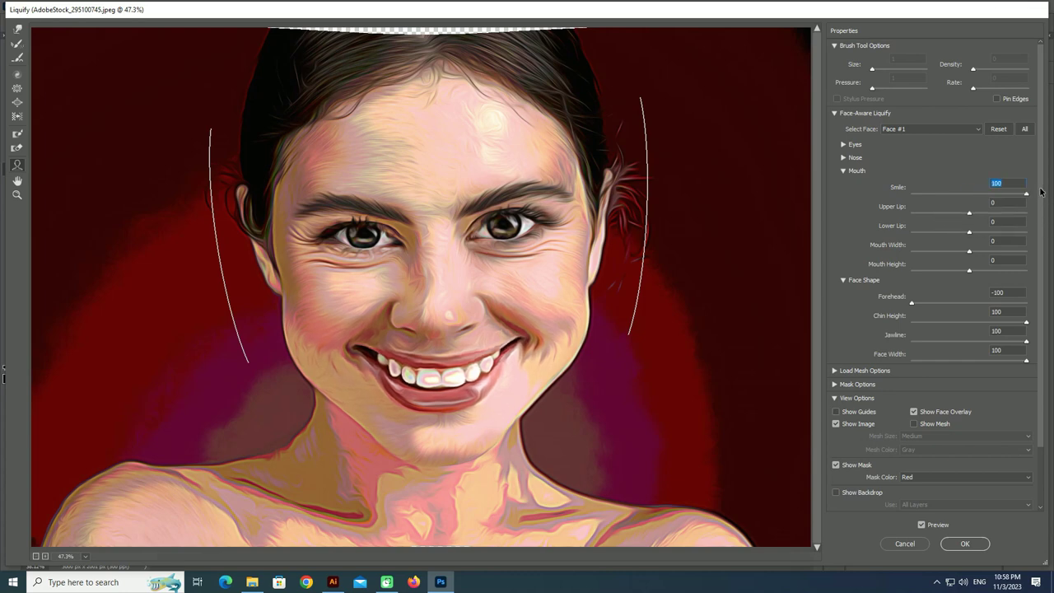
{"action": "left_click_drag", "start_coordinate": [970, 213], "coordinate": [878, 218]}
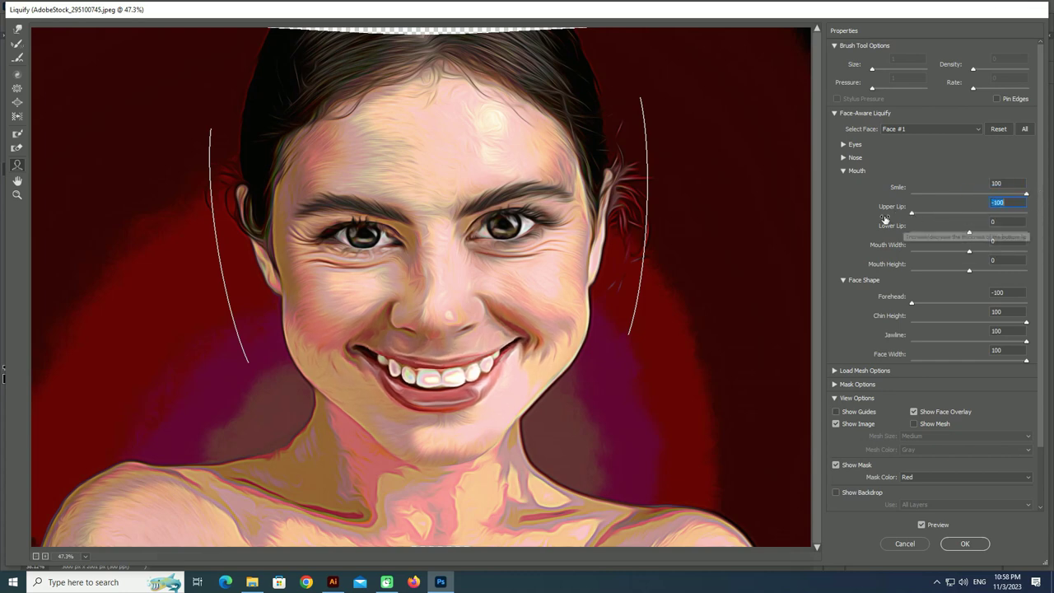
{"action": "mouse_move", "coordinate": [970, 233]}
{"action": "left_mouse_down"}
{"action": "mouse_move", "coordinate": [1010, 233]}
{"action": "mouse_move", "coordinate": [858, 240]}
{"action": "left_mouse_up"}
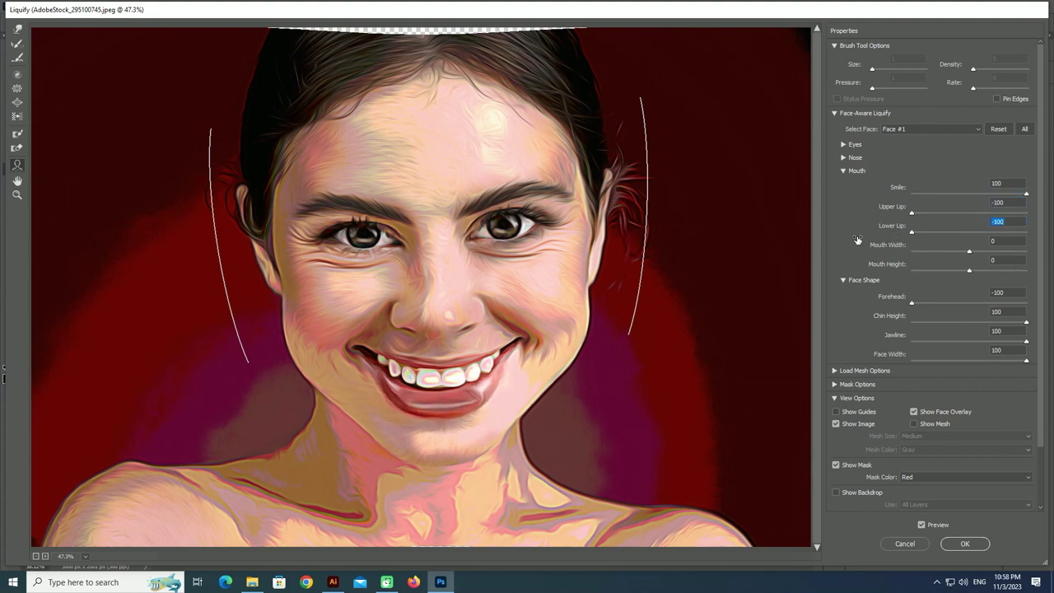
{"action": "left_click", "coordinate": [965, 543]}
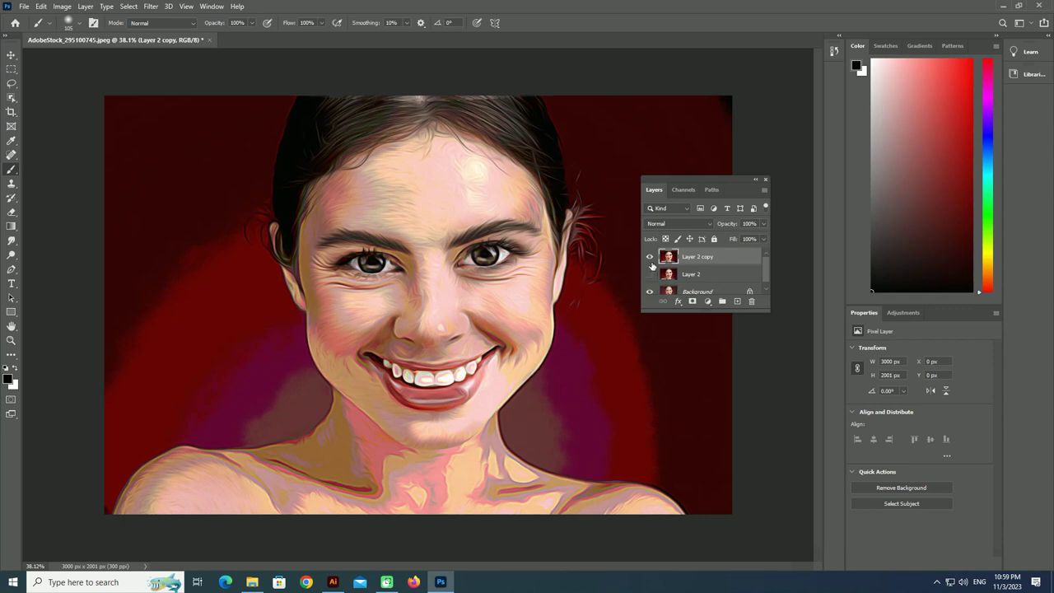
{"action": "left_click", "coordinate": [649, 256]}
{"action": "left_click", "coordinate": [649, 257]}
{"action": "left_click", "coordinate": [649, 257]}
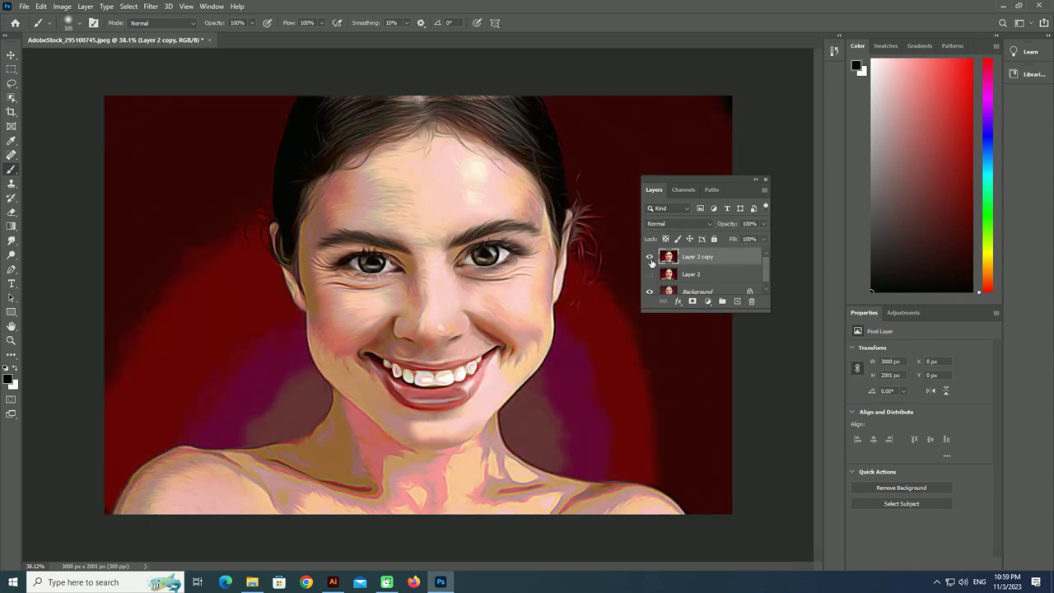